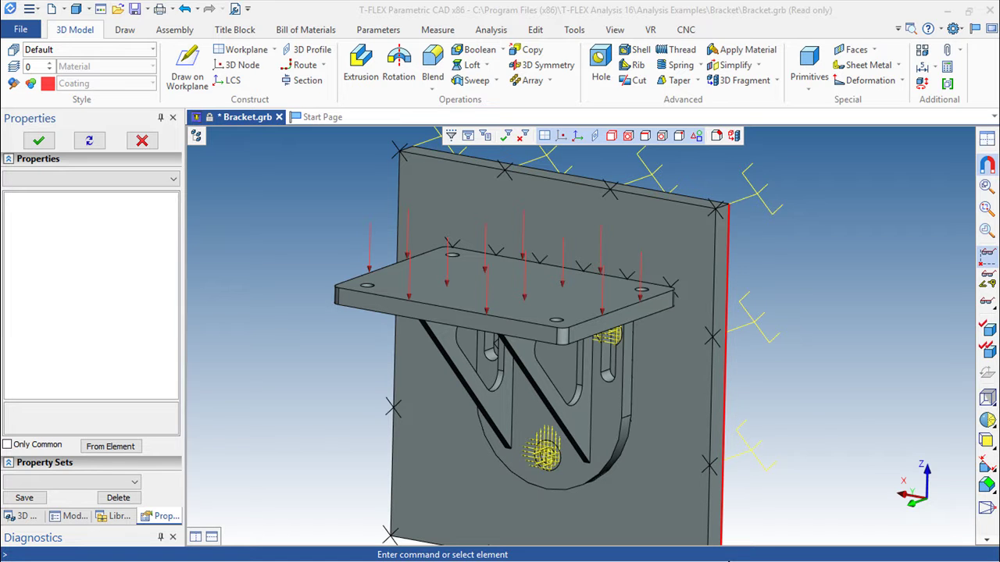
Examine the bracket assembly from several sides, including the plate load, the two ribs, the fastening holes and the wall restraints
scroll(840, 314, "down", 1)
middle_click_drag(838, 316, 857, 323)
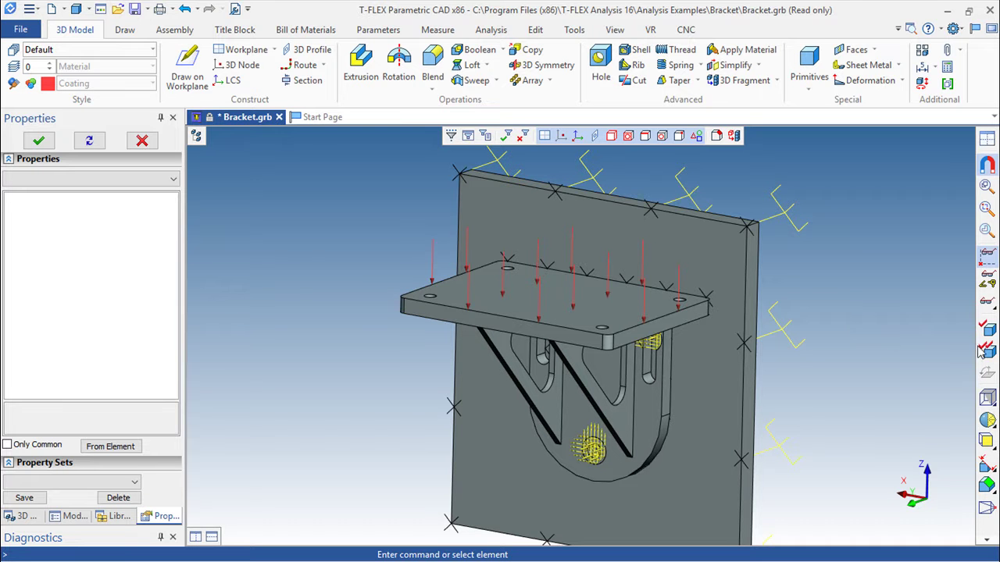
right_click_drag(901, 402, 769, 445)
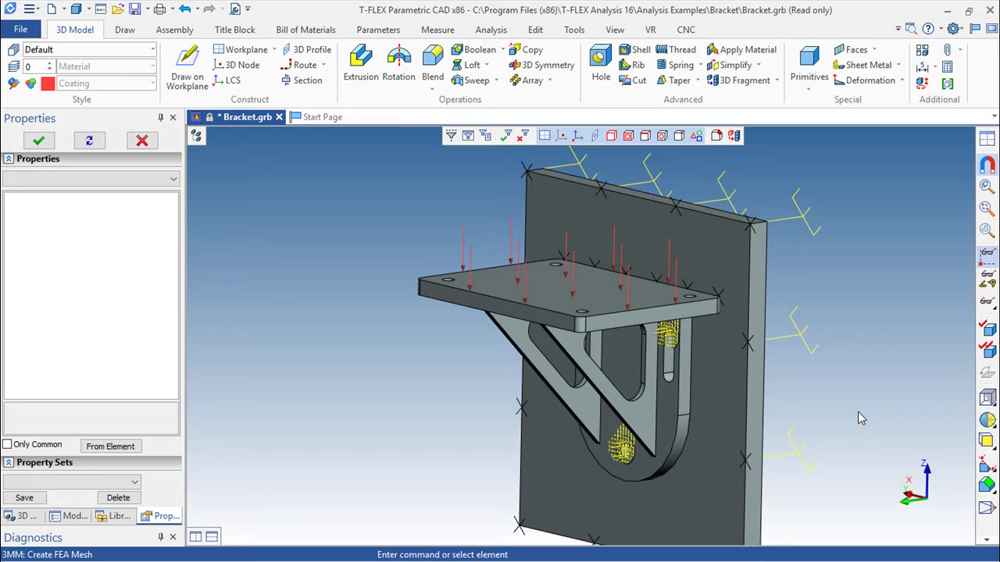
left_click_drag(837, 371, 877, 350)
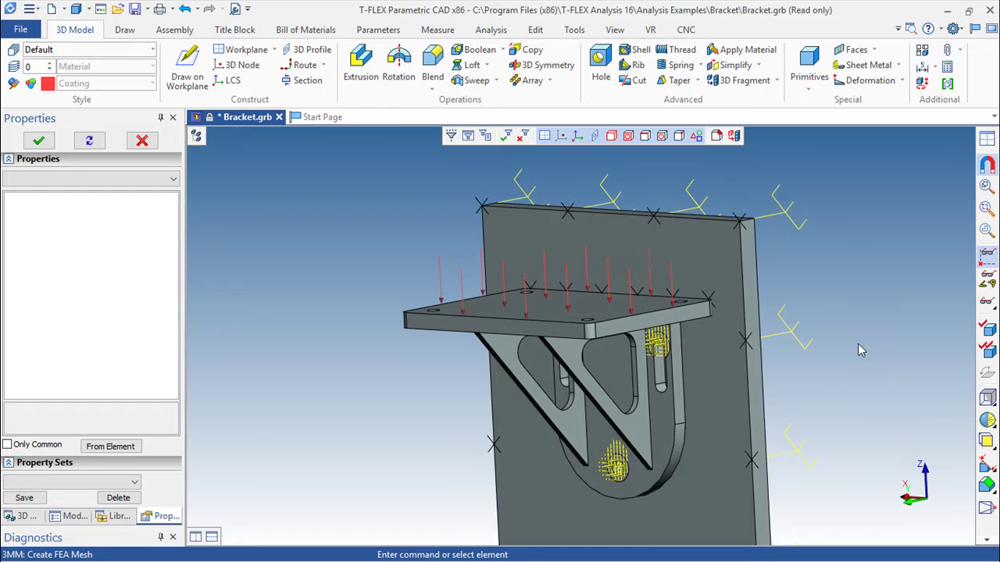
left_click_drag(615, 304, 743, 290)
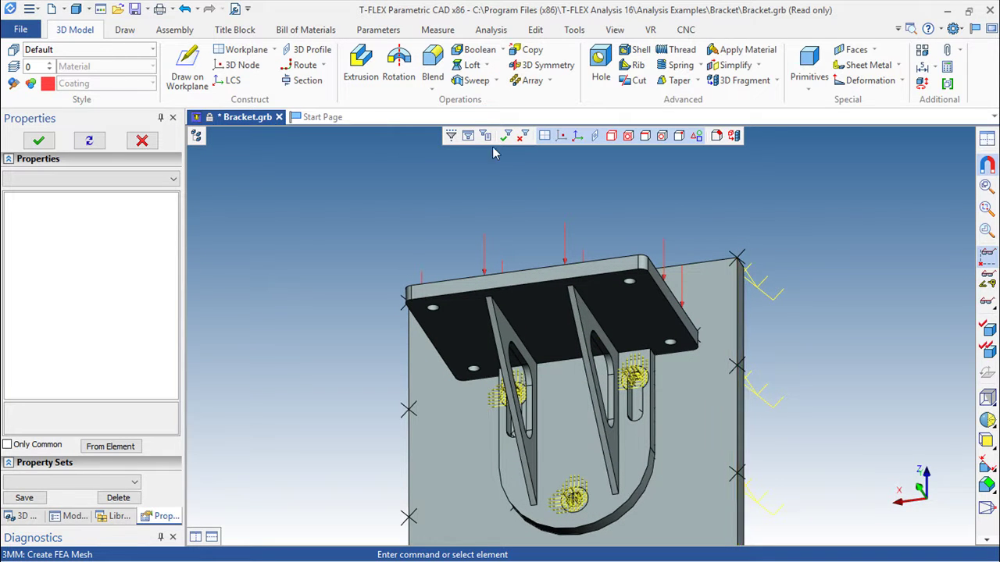
scroll(803, 292, "up", 1)
left_click_drag(789, 297, 610, 395)
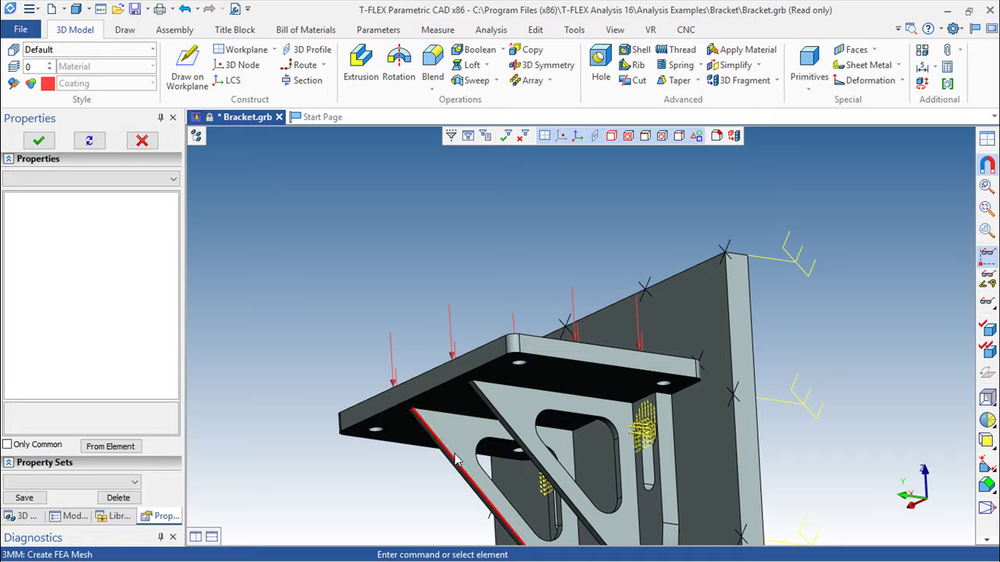
mouse_move(545, 443)
left_mouse_down()
mouse_move(684, 320)
mouse_move(548, 360)
mouse_move(535, 440)
mouse_move(588, 466)
mouse_move(654, 463)
mouse_move(622, 428)
mouse_move(707, 293)
mouse_move(694, 279)
mouse_move(673, 275)
mouse_move(660, 351)
left_mouse_up()
scroll(562, 348, "up", 3)
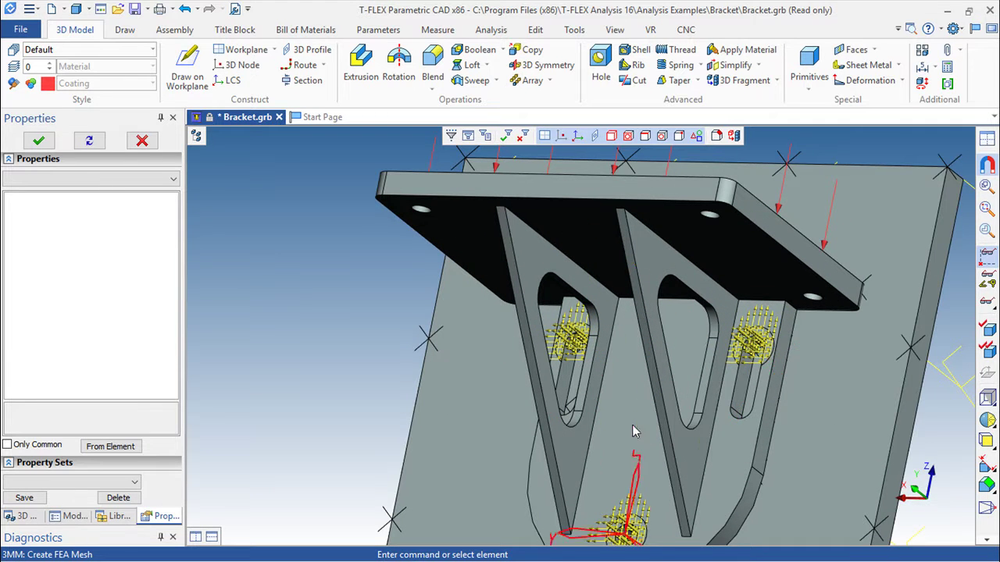
scroll(631, 383, "down", 3)
left_click_drag(536, 306, 481, 430)
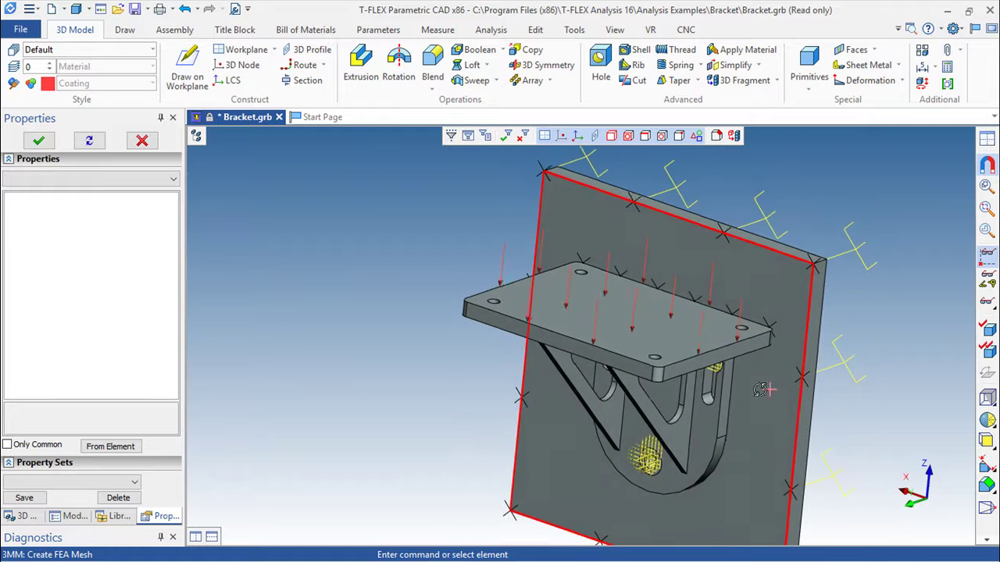
left_click_drag(769, 389, 588, 399)
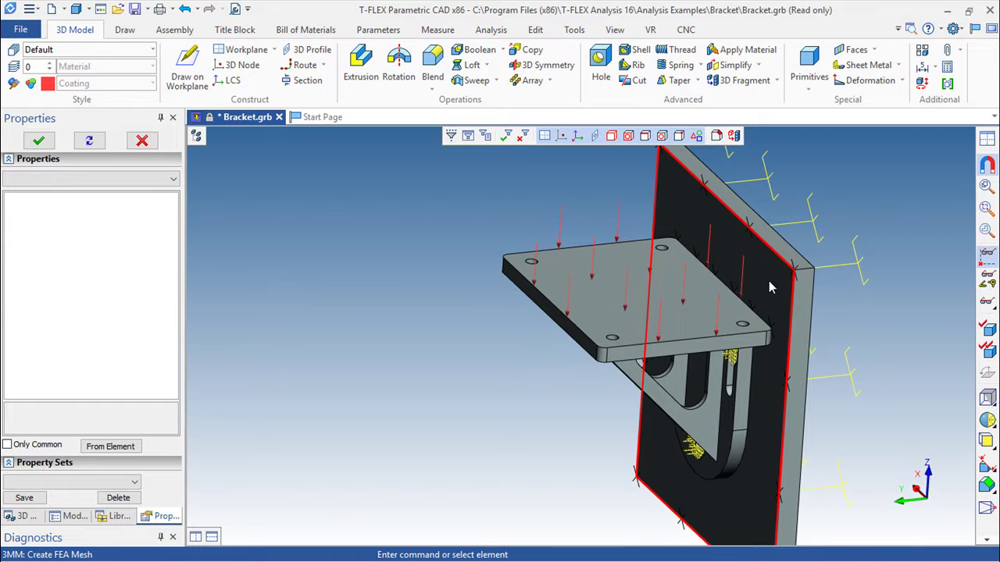
scroll(650, 359, "down", 2)
left_click_drag(640, 392, 787, 399)
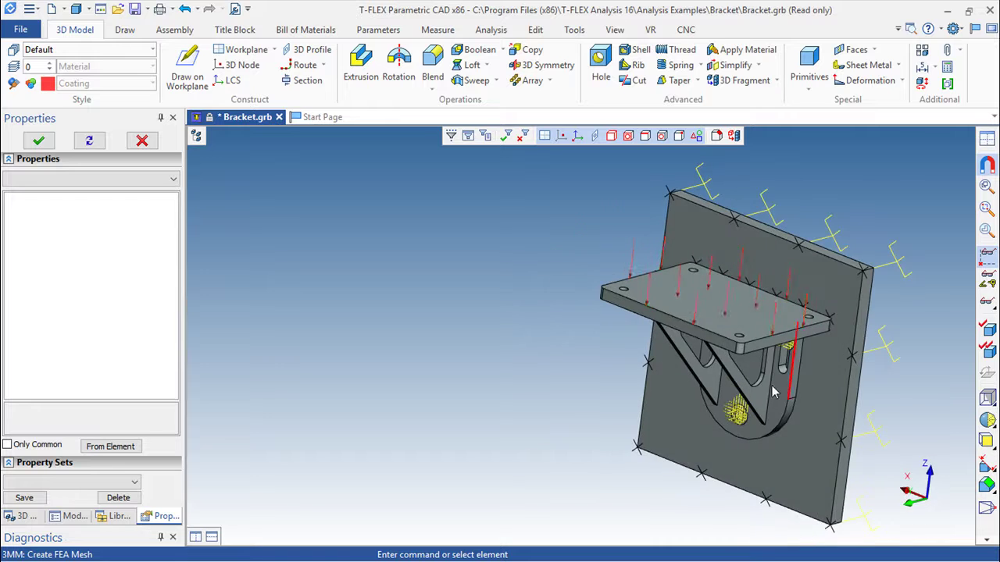
scroll(654, 303, "up", 3)
left_click_drag(670, 311, 533, 273)
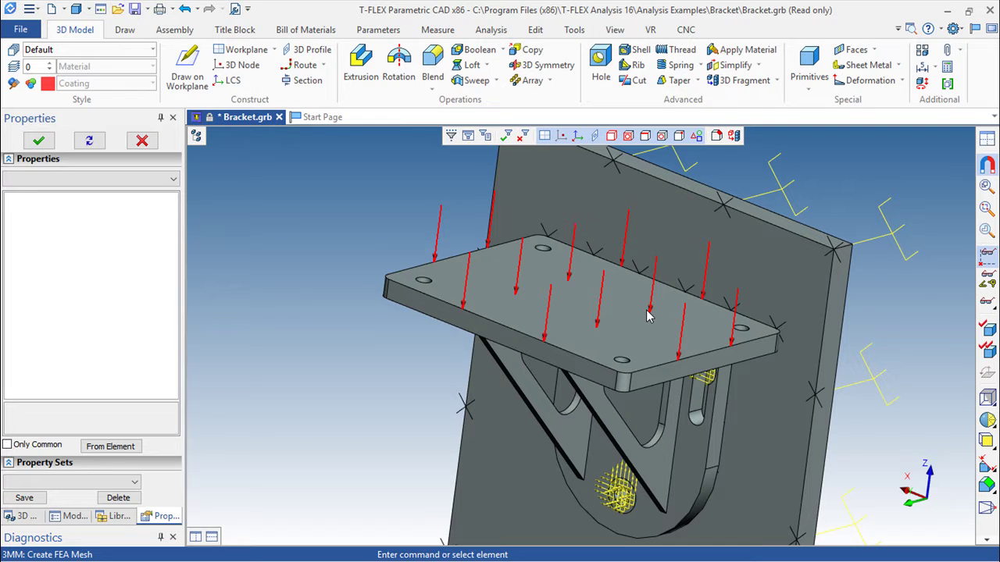
left_click_drag(663, 328, 767, 300)
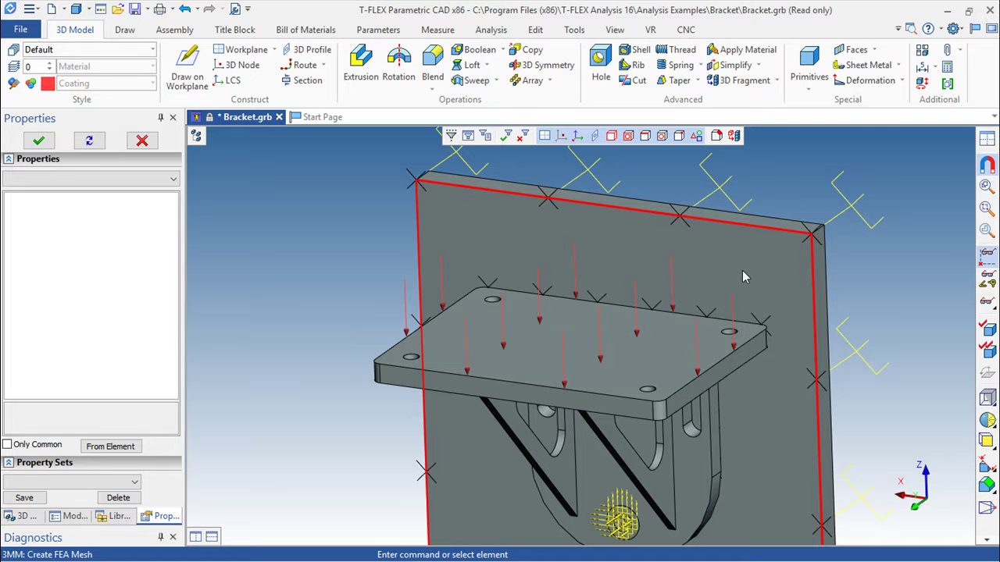
Solve the strength study Study_0 with the direct solving method and quadratic tetra elements
left_click(491, 30)
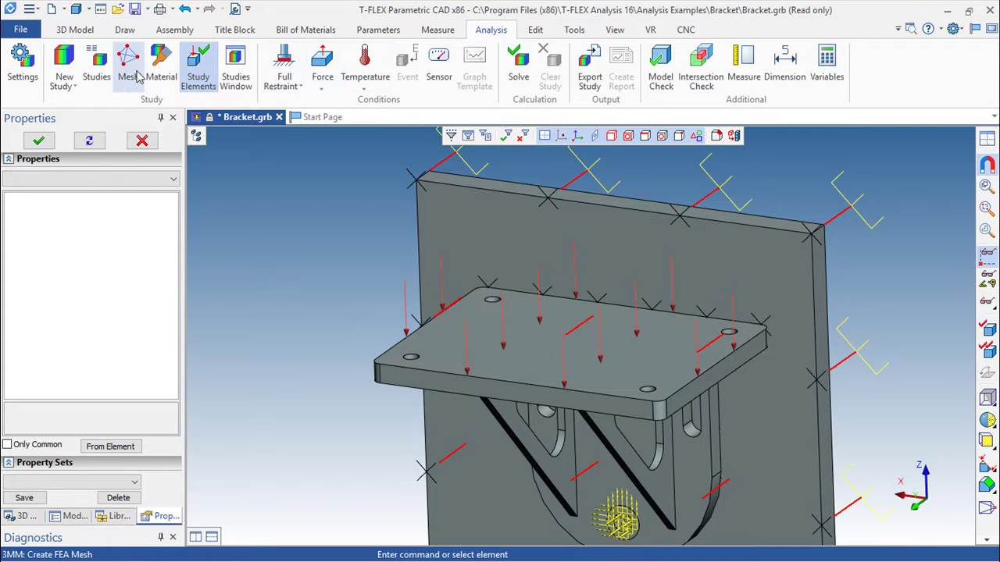
left_click(532, 74)
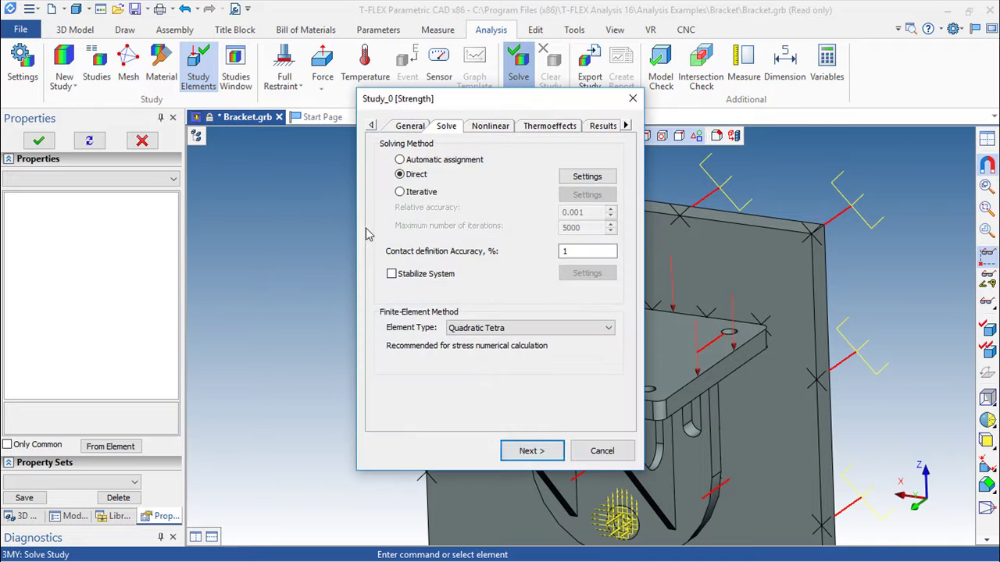
left_click(529, 456)
left_click(531, 456)
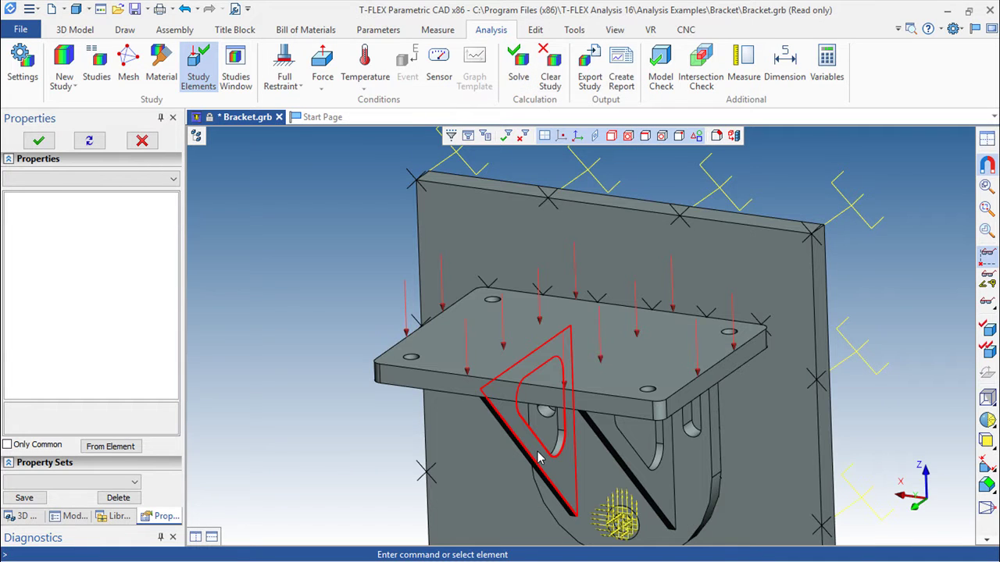
Open the factor of safety by equivalent stress from the results of Study_0
scroll(884, 364, "down", 2)
scroll(862, 382, "up", 2)
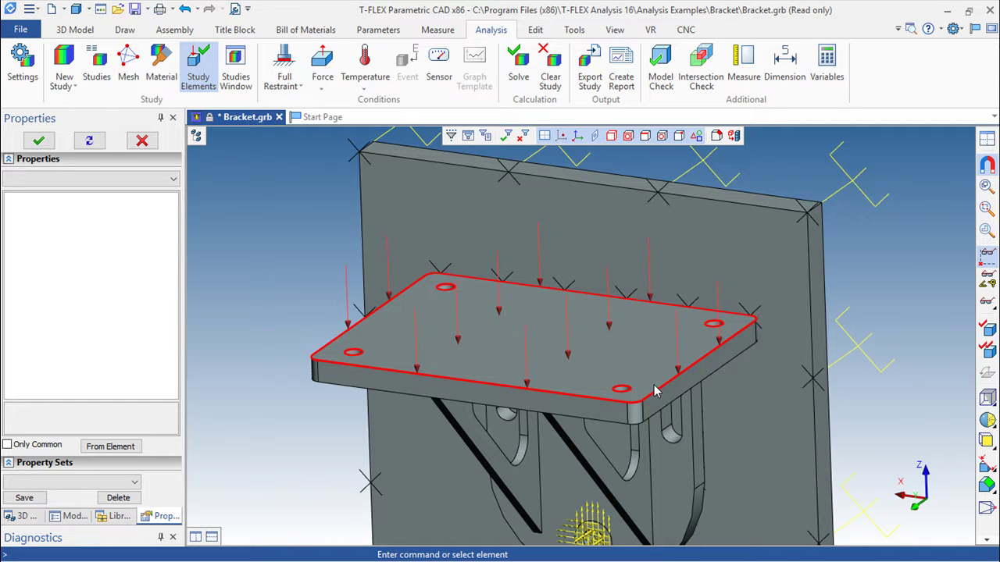
middle_click_drag(857, 418, 849, 387)
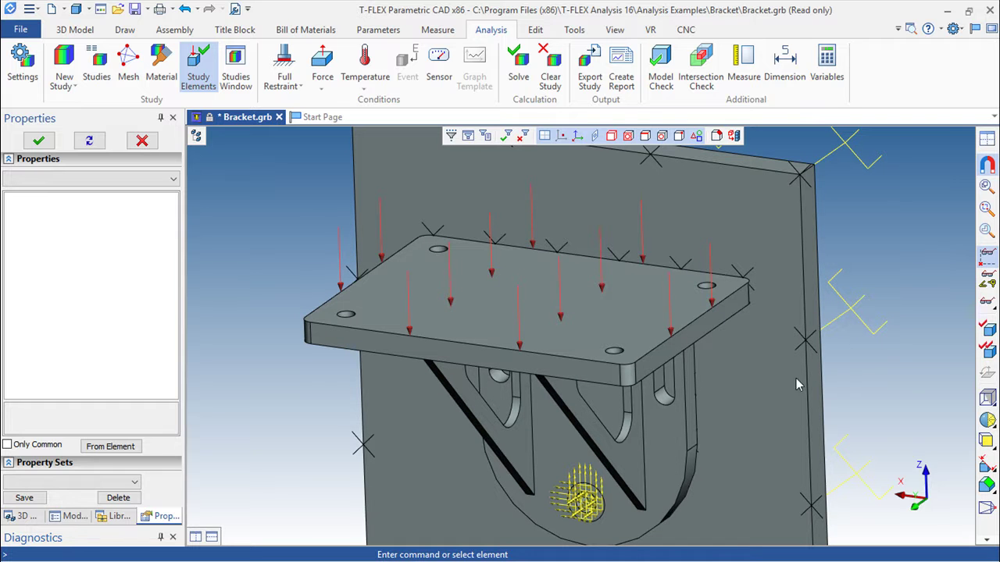
left_click_drag(548, 393, 480, 370)
scroll(571, 375, "down", 2)
middle_click_drag(571, 375, 586, 350)
left_click(196, 136)
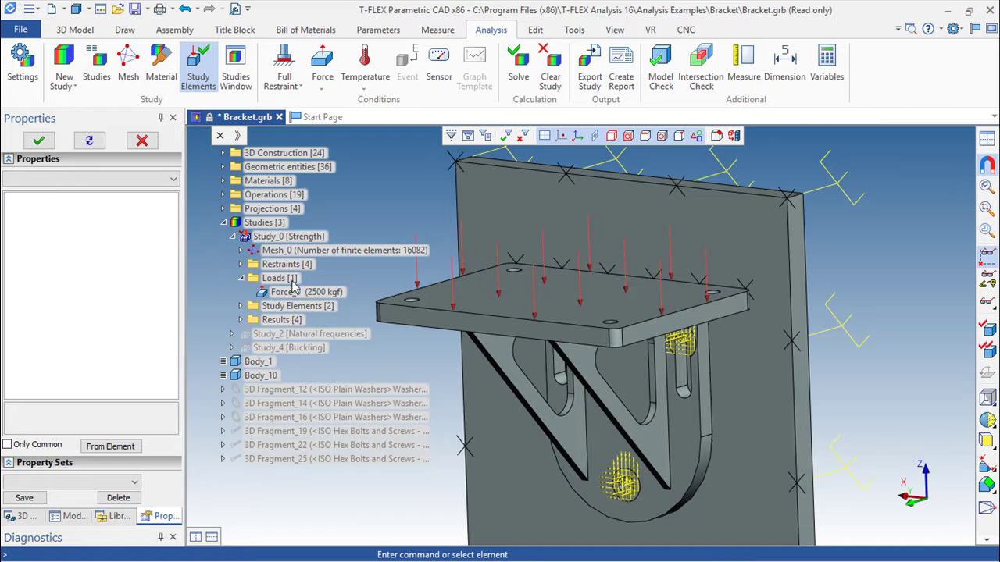
left_click(240, 321)
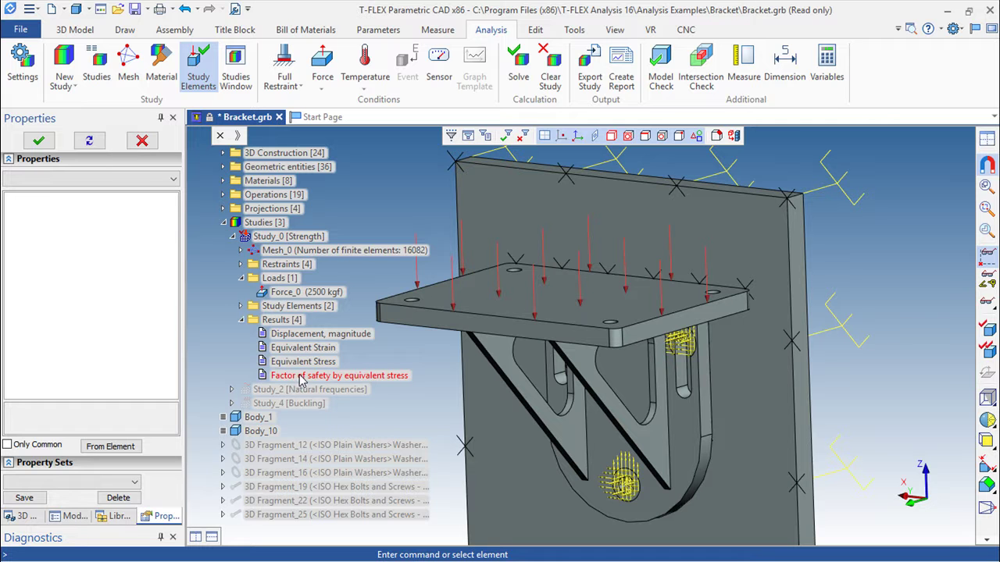
double_click(378, 378)
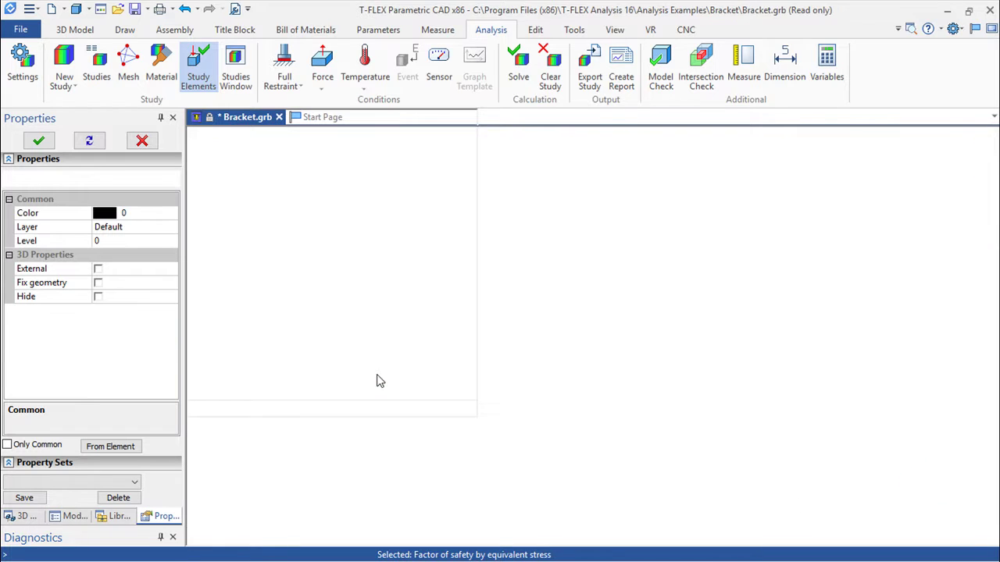
left_click(597, 385)
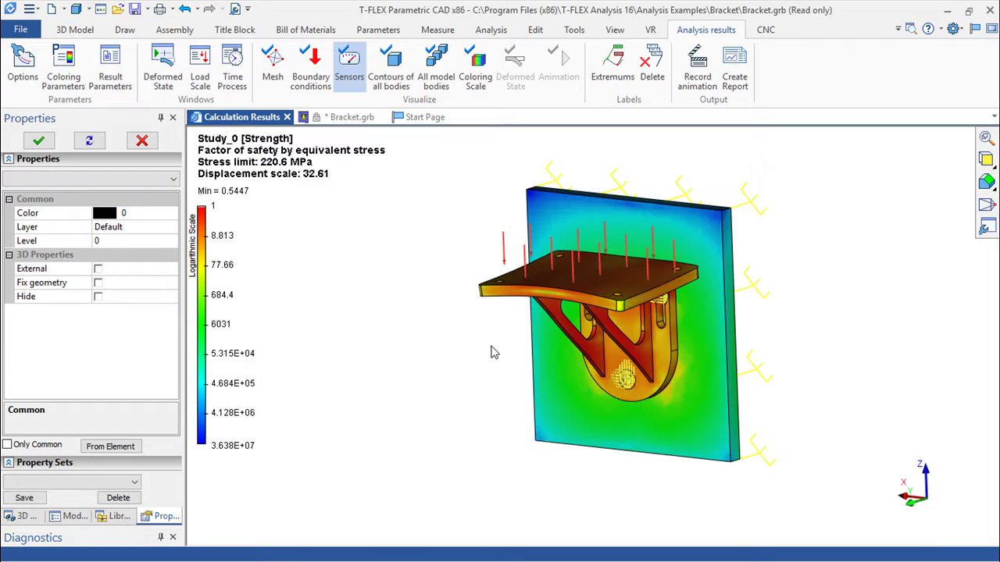
Set the factor of safety plot's coloring range to a maximum of 3 and a minimum of 1.5, and apply it
scroll(487, 348, "up", 3)
middle_click_drag(587, 344, 466, 397)
left_click_drag(422, 390, 547, 347)
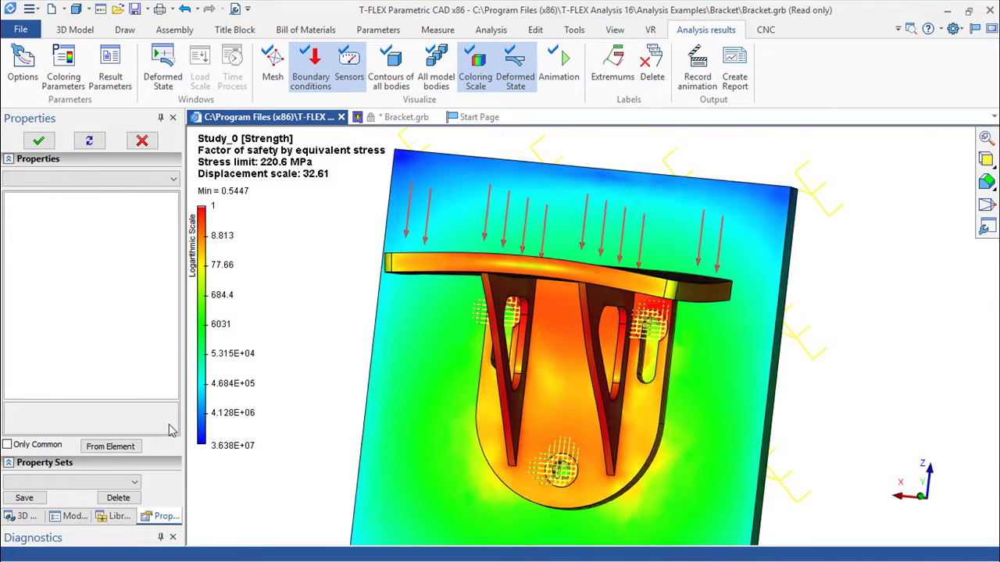
left_click(65, 69)
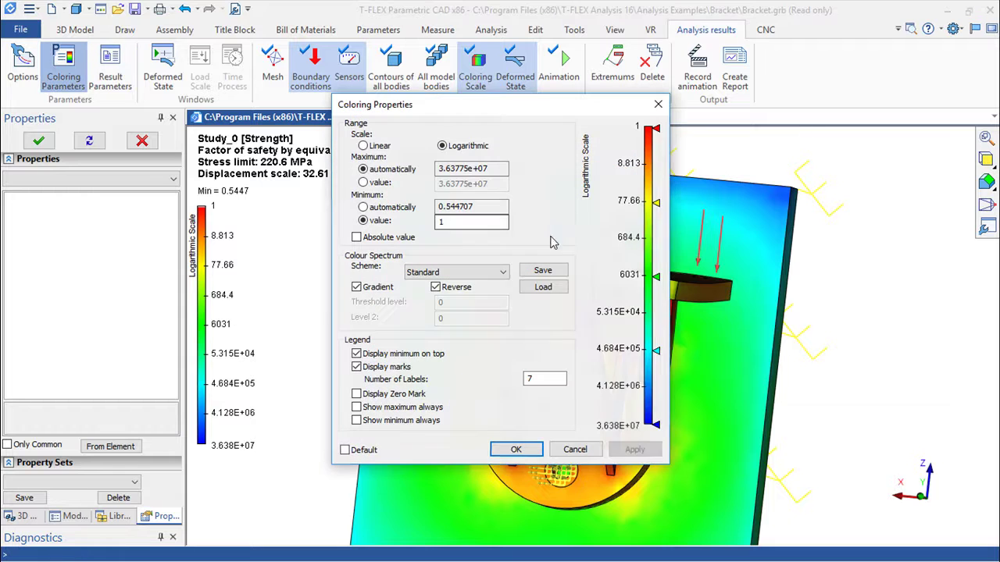
double_click(467, 182)
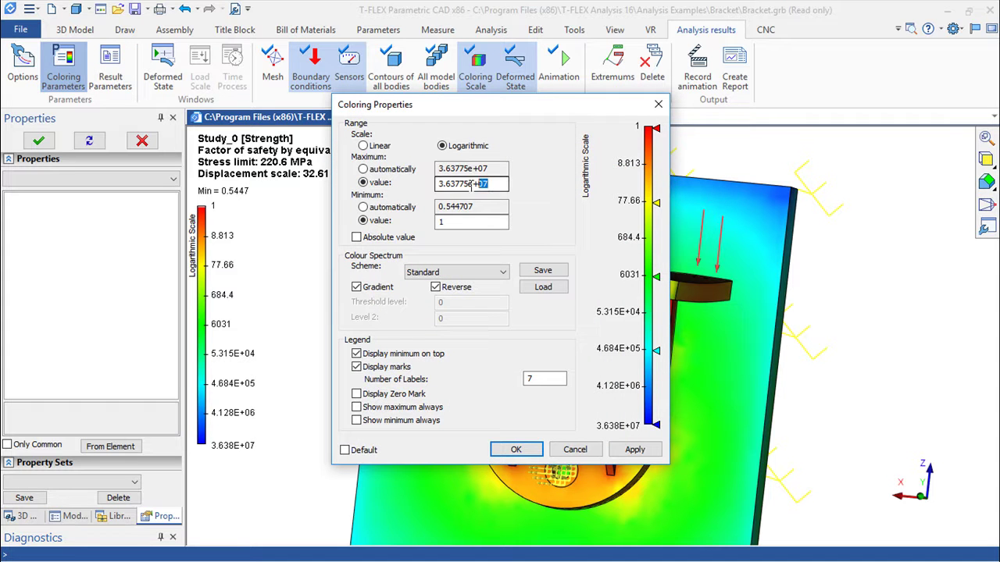
type("3")
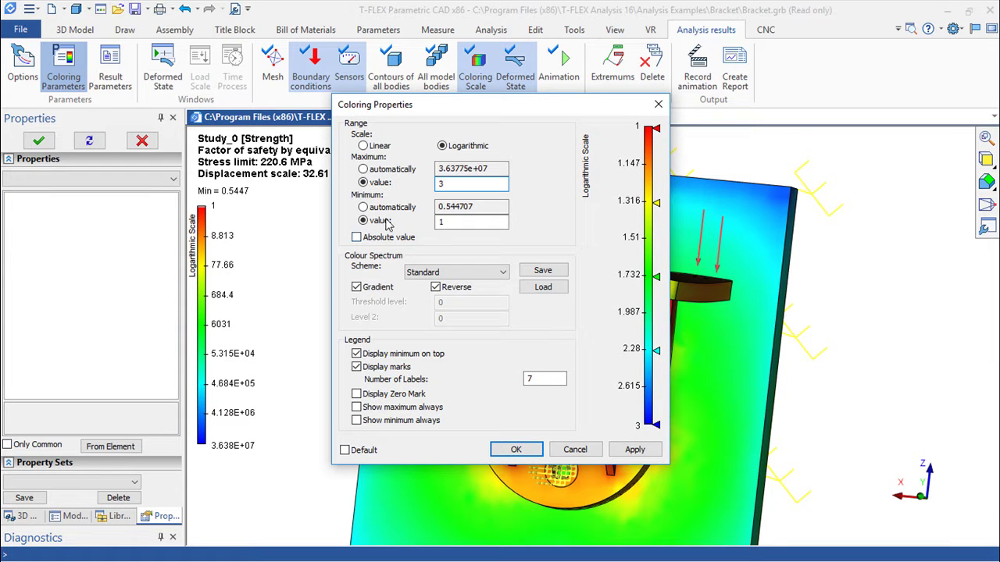
double_click(467, 221)
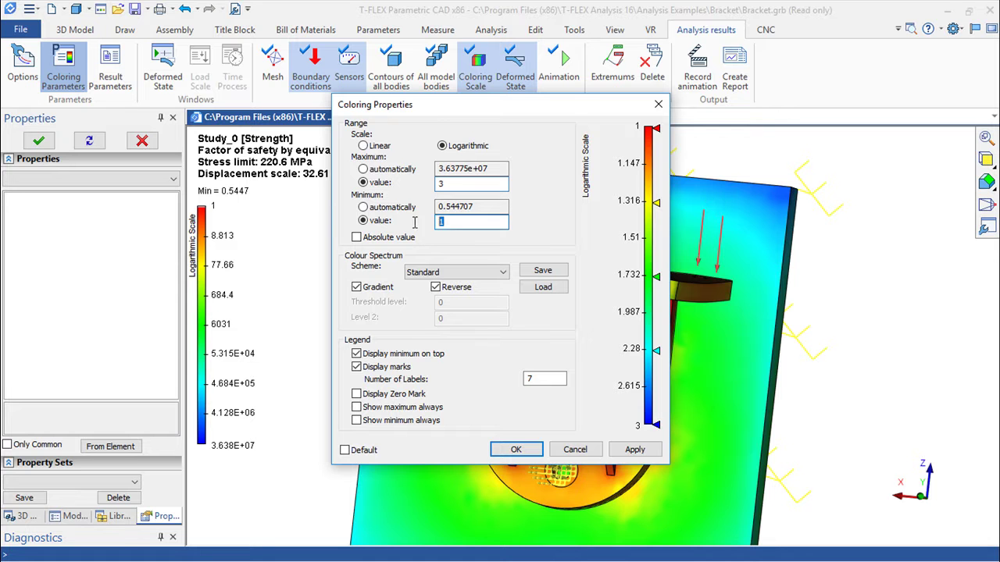
type("1.5")
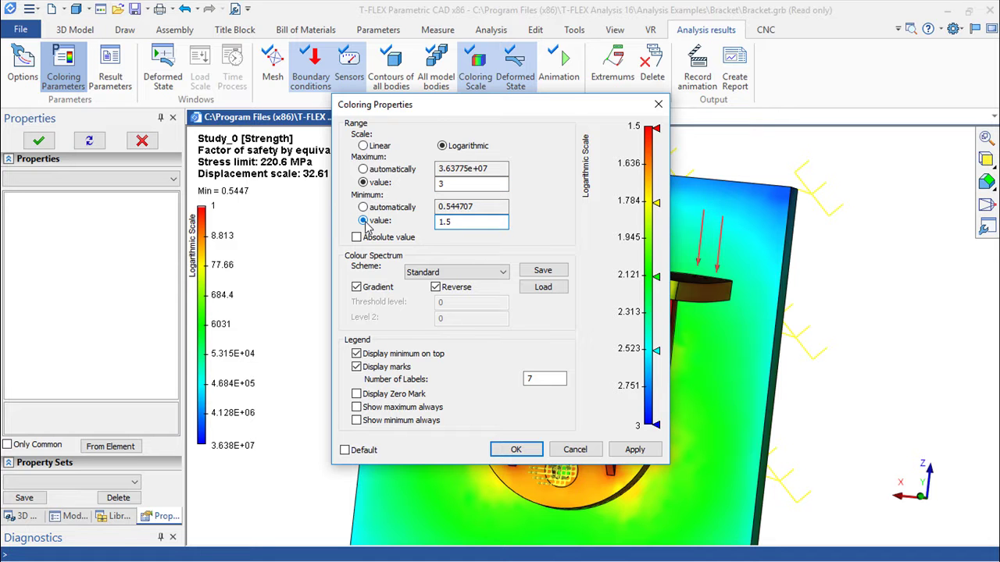
left_click(634, 449)
left_click(516, 449)
Examine the safety factor distribution on the deformed bracket's ribs, slots and upper bolt areas from the front, sides and below
left_click_drag(756, 295, 582, 282)
scroll(634, 314, "up", 4)
scroll(631, 342, "down", 3)
mouse_move(649, 407)
left_mouse_down()
mouse_move(448, 388)
mouse_move(689, 396)
mouse_move(656, 399)
left_mouse_up()
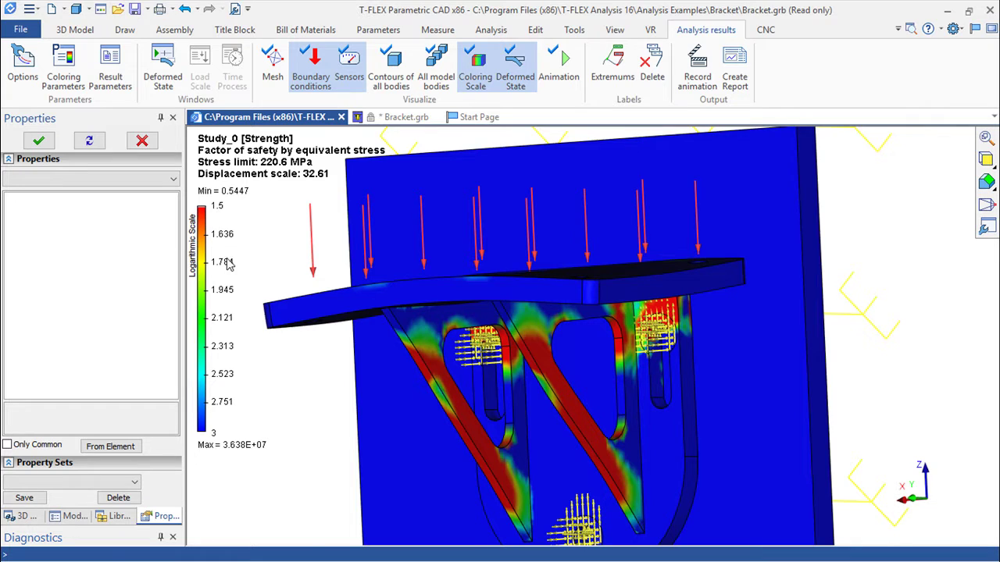
left_click_drag(340, 316, 775, 272)
left_click_drag(518, 397, 425, 388)
left_click_drag(405, 307, 435, 440)
scroll(601, 390, "down", 1)
middle_click_drag(603, 380, 613, 267)
left_click_drag(613, 267, 531, 351)
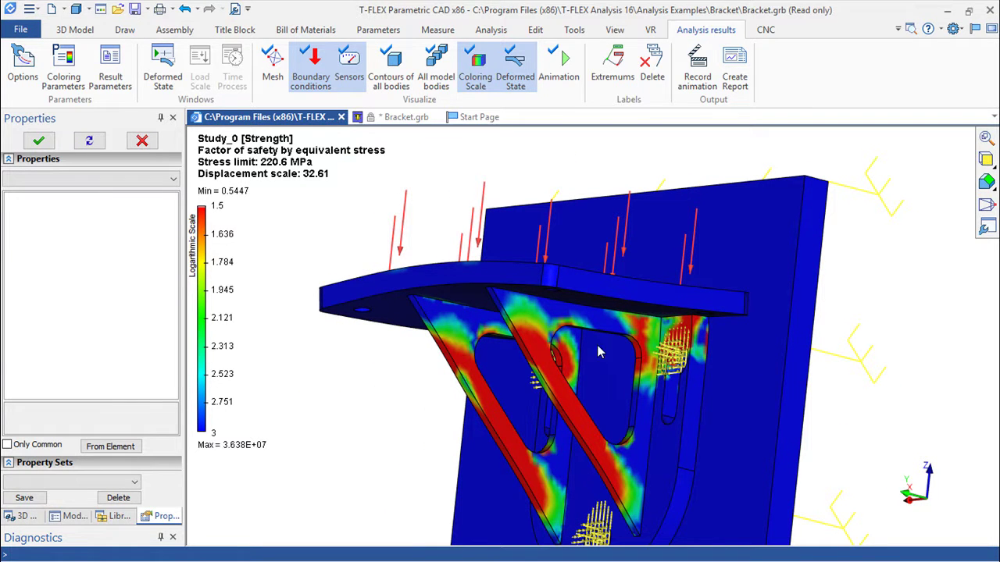
left_click_drag(610, 401, 677, 385)
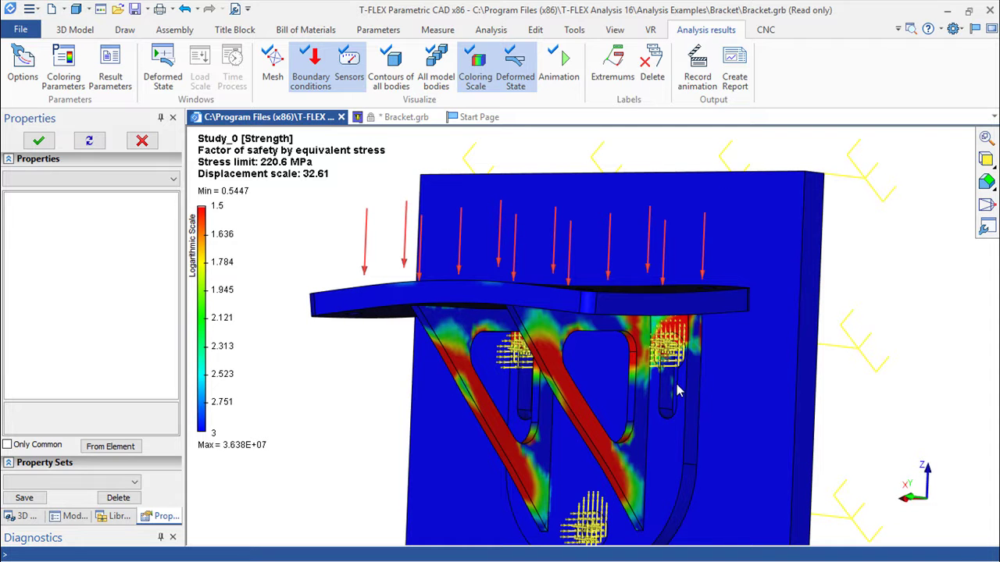
left_click_drag(516, 369, 526, 336)
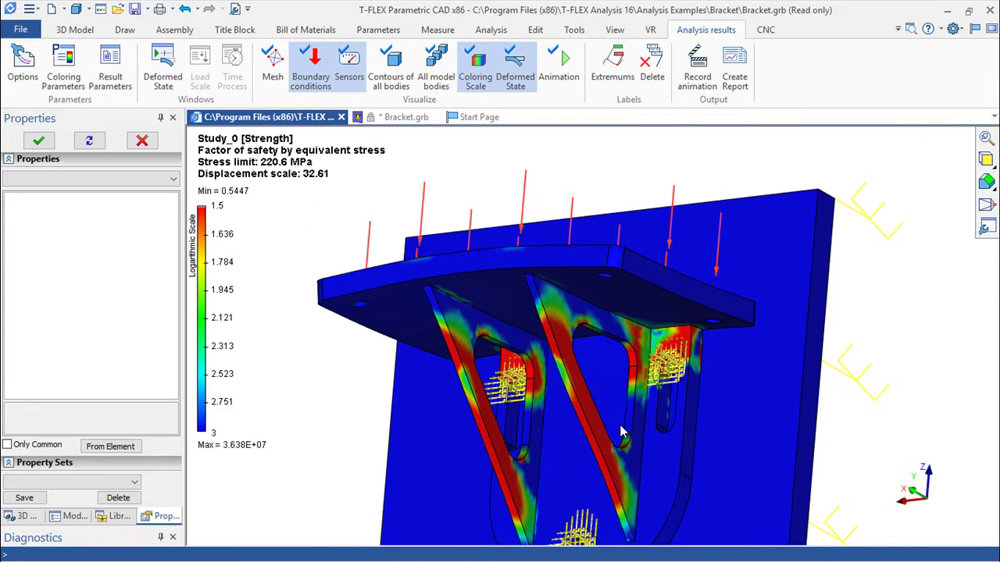
scroll(617, 430, "up", 2)
middle_click_drag(622, 428, 617, 346)
left_click_drag(617, 346, 601, 316)
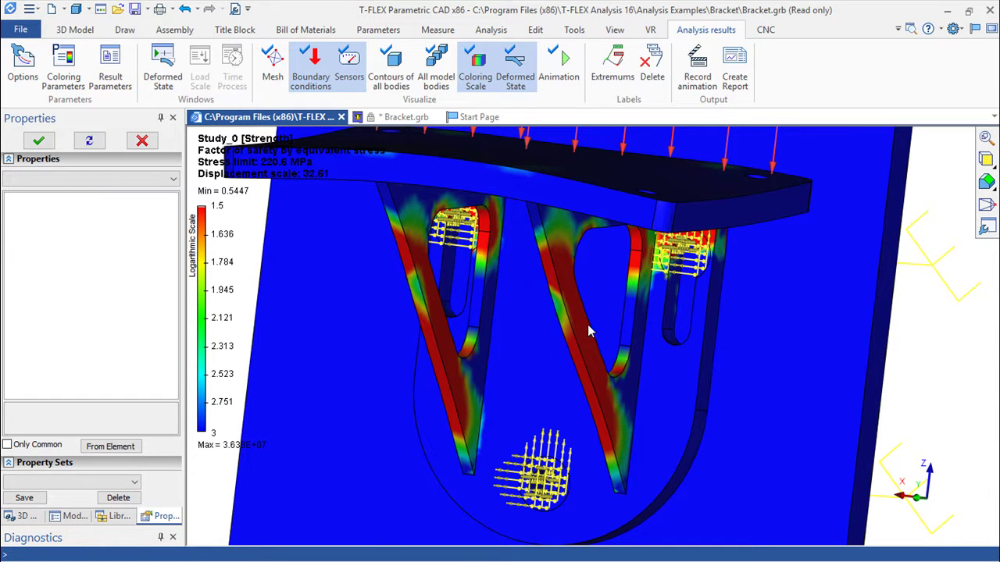
left_click_drag(556, 373, 700, 298)
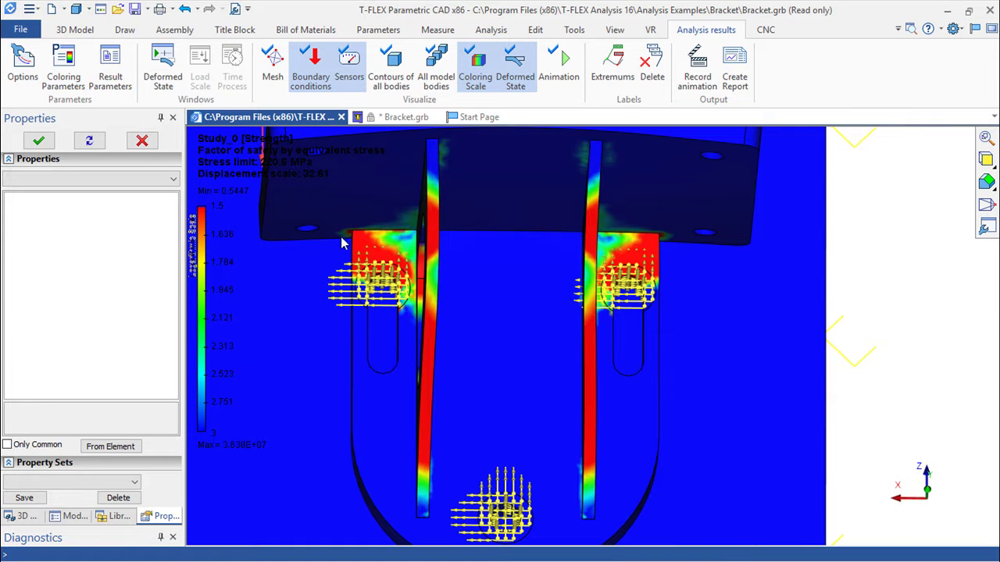
left_click_drag(420, 273, 630, 412)
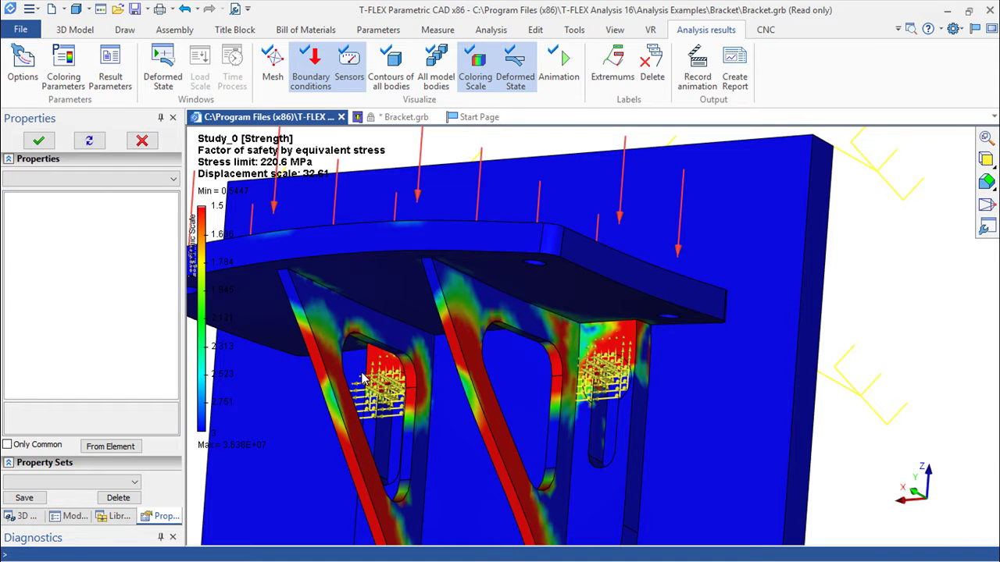
left_click_drag(471, 383, 229, 365)
left_click_drag(592, 406, 416, 439)
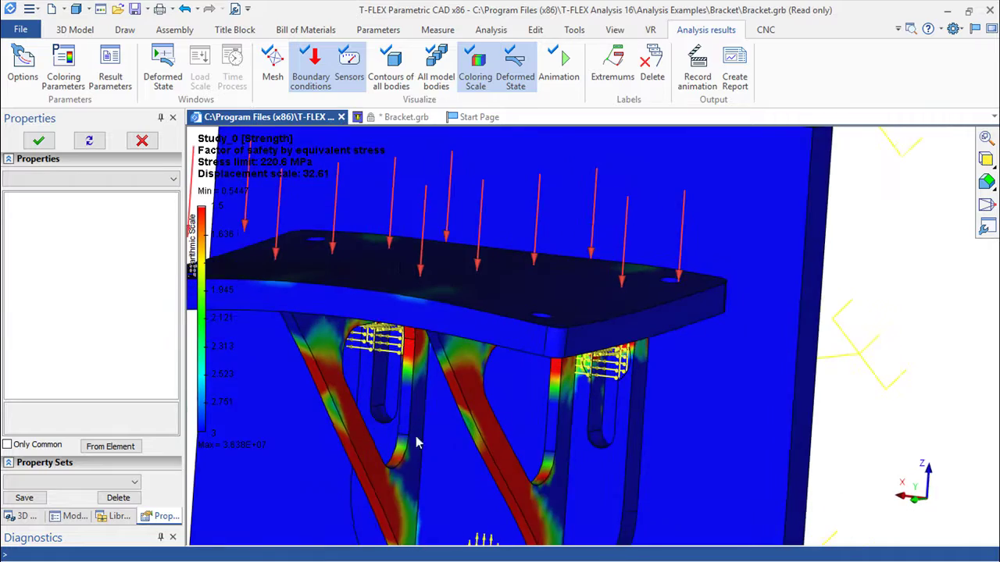
Close the calculation results and inspect the bracket's finite element mesh from below
left_click(341, 119)
scroll(623, 396, "down", 2)
scroll(620, 394, "up", 3)
middle_click_drag(622, 389, 584, 335)
right_click_drag(582, 328, 637, 367)
right_click_drag(466, 271, 616, 240)
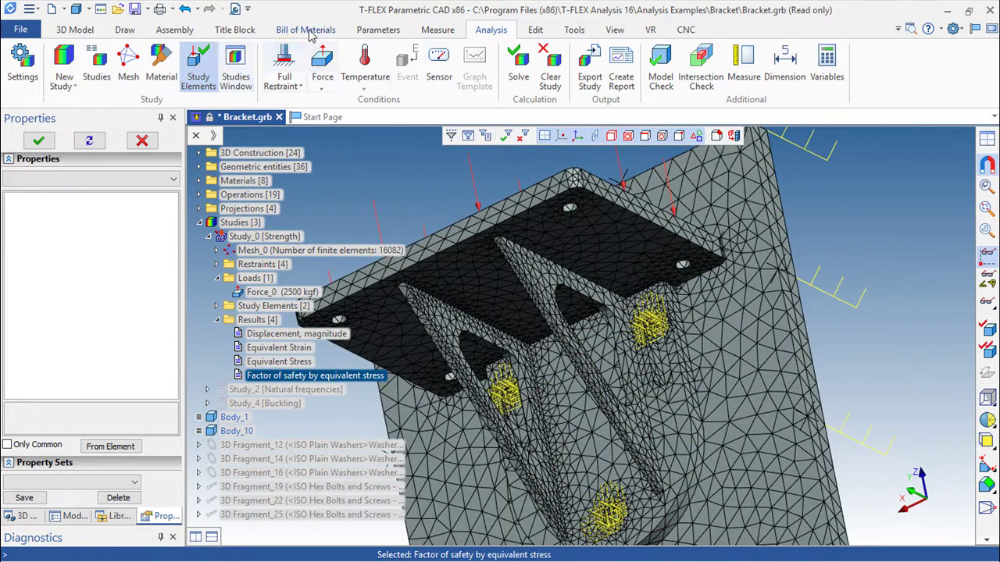
Set variable d to 8 and variable l to 12 in the Variable Editor, and regenerate the 3D model
left_click(375, 34)
left_click(25, 70)
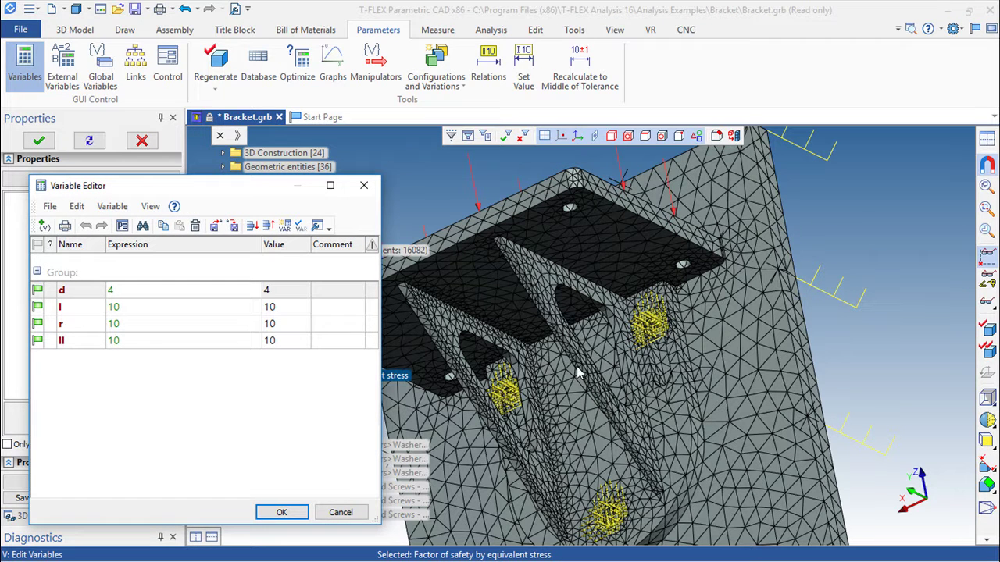
left_click(130, 289)
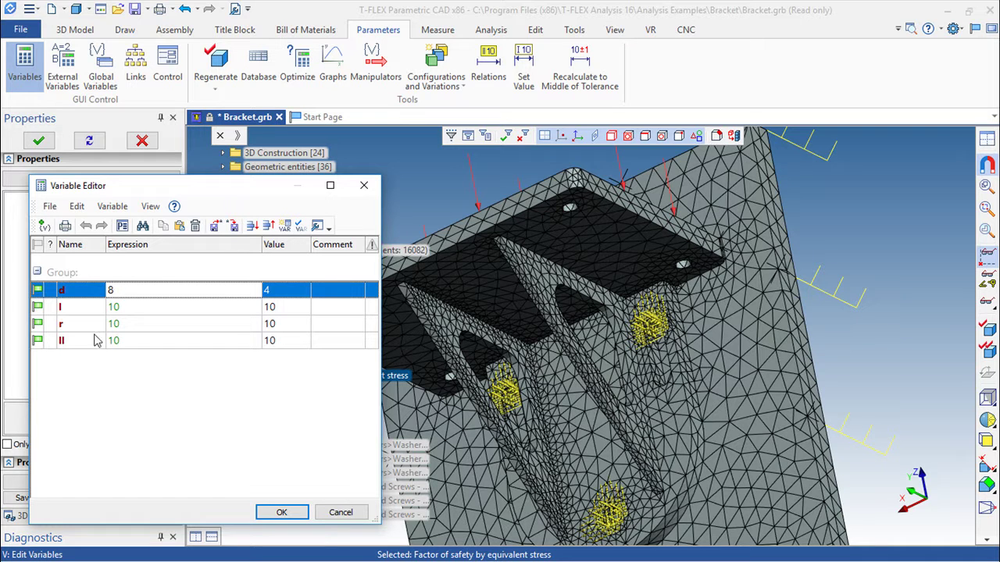
left_click(133, 307)
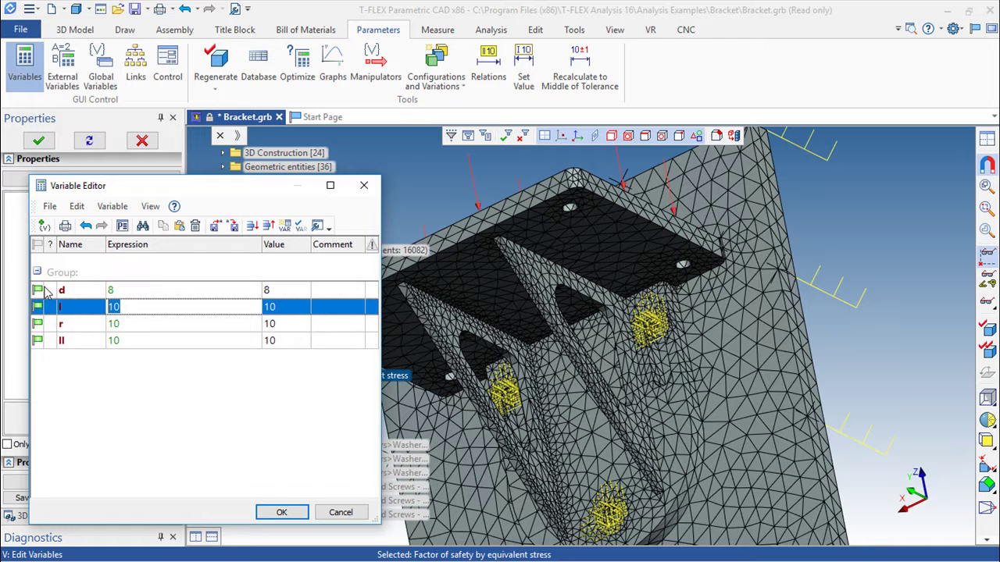
left_click(283, 513)
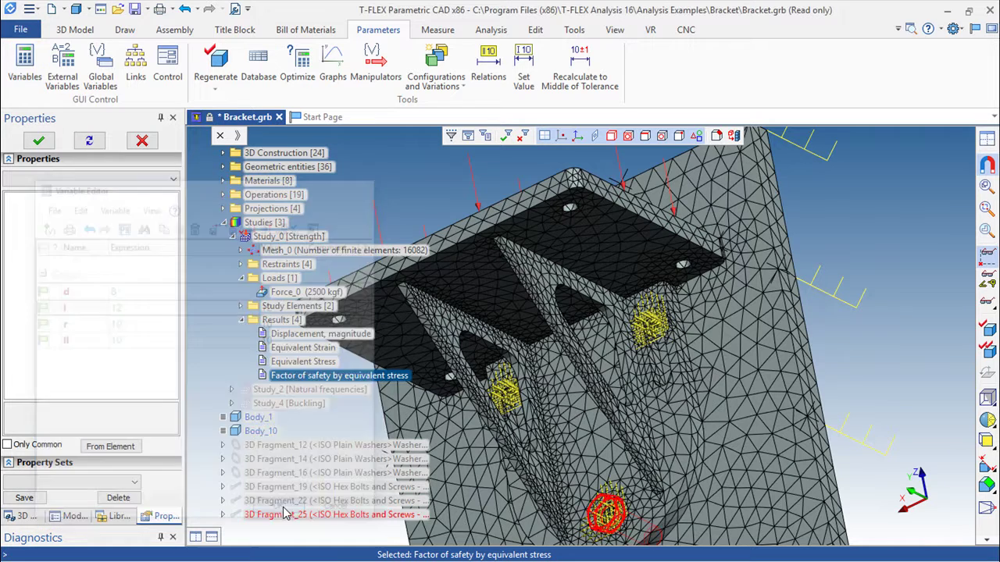
left_click_drag(904, 228, 449, 398)
middle_click_drag(820, 270, 728, 355)
left_click(987, 328)
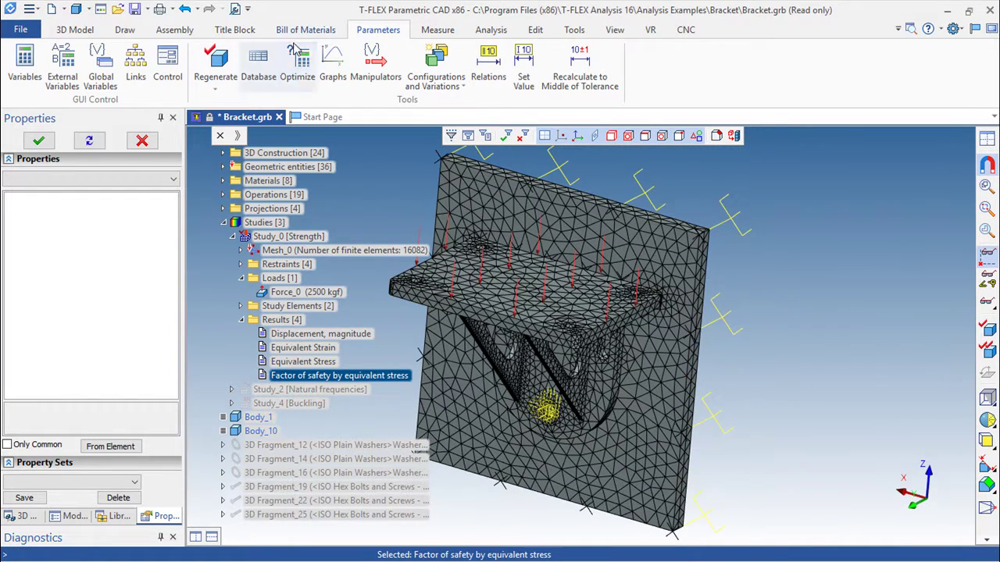
Blend the inner edge where the bracket's mounting plate meets the underside of the shelf, beside one upper slot, with radius 10
left_click(72, 32)
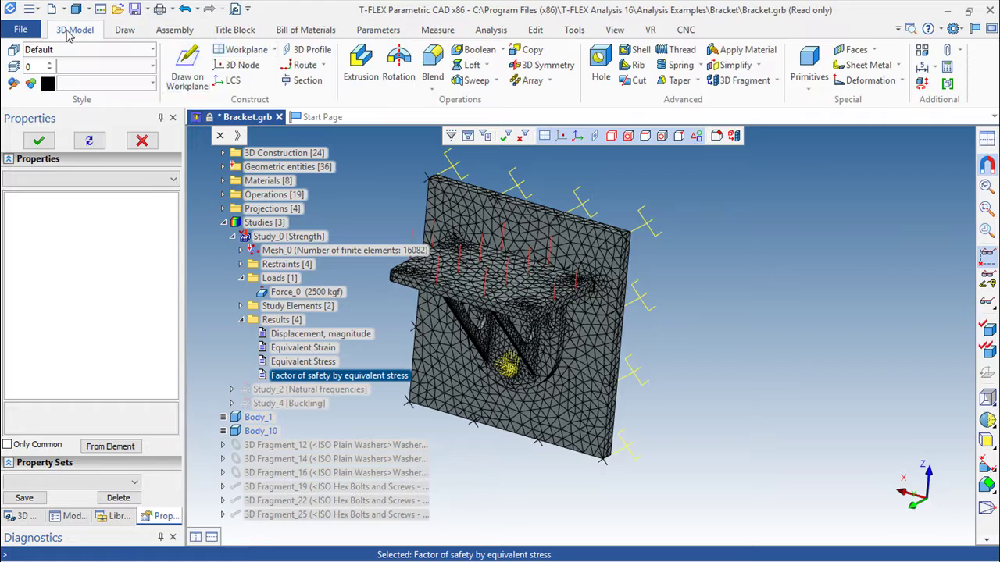
left_click(491, 30)
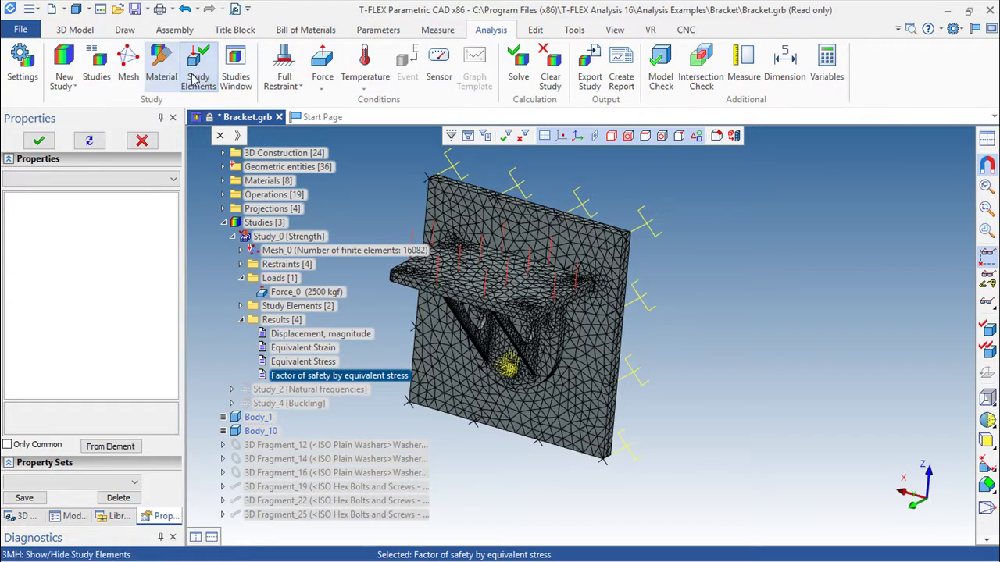
scroll(557, 346, "down", 2)
scroll(558, 344, "up", 4)
middle_click_drag(558, 345, 633, 328)
scroll(632, 328, "up", 5)
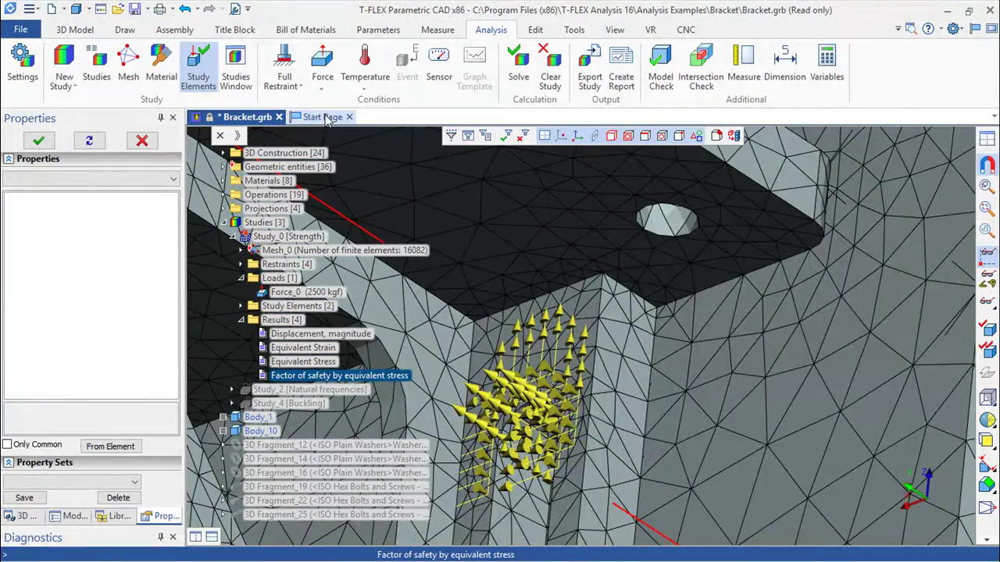
left_click(75, 30)
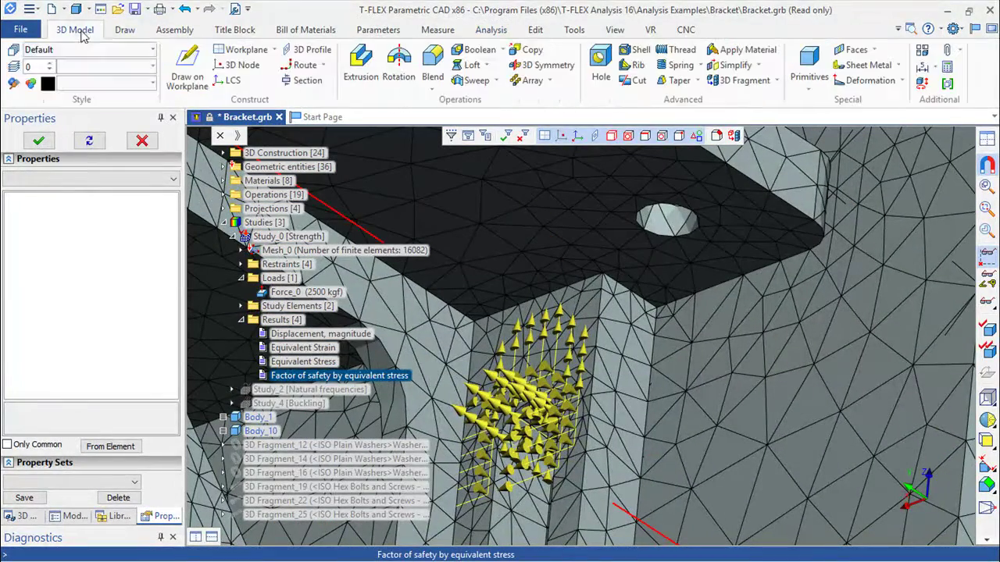
left_click(430, 69)
left_click(640, 303)
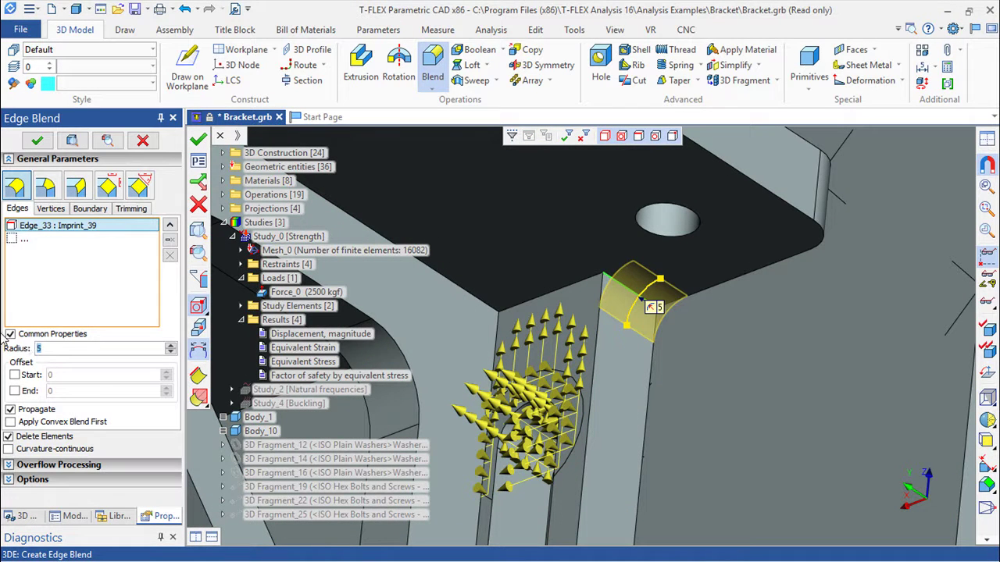
type("10")
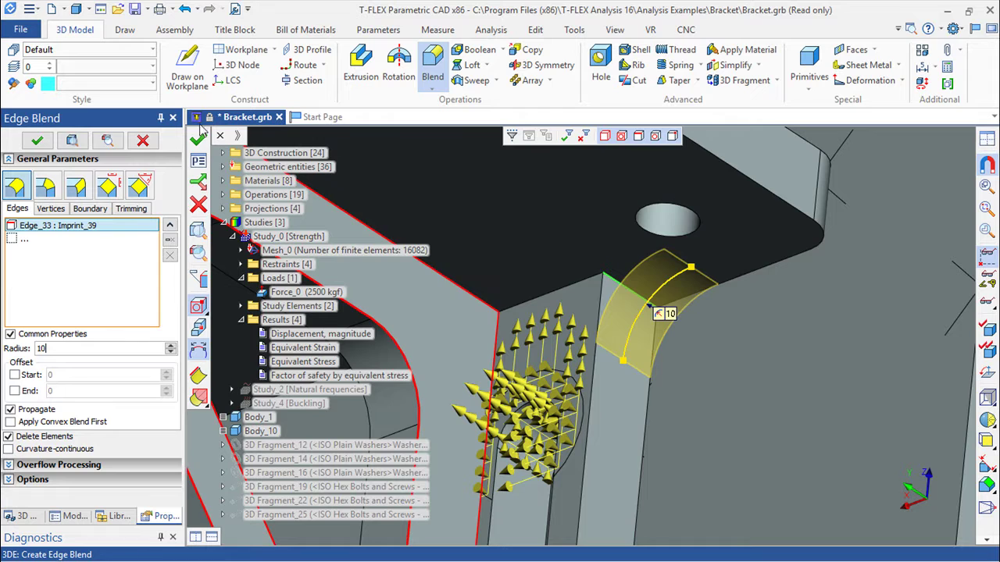
left_click(199, 139)
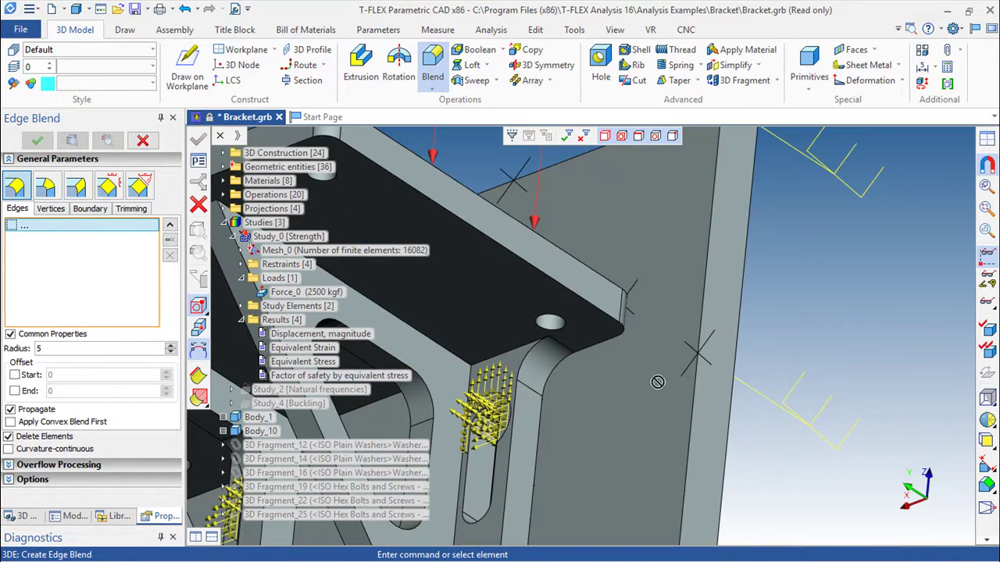
Blend the matching inner edge under the shelf beside the opposite upper slot with radius 10, and regenerate the model
left_click_drag(515, 395, 687, 332)
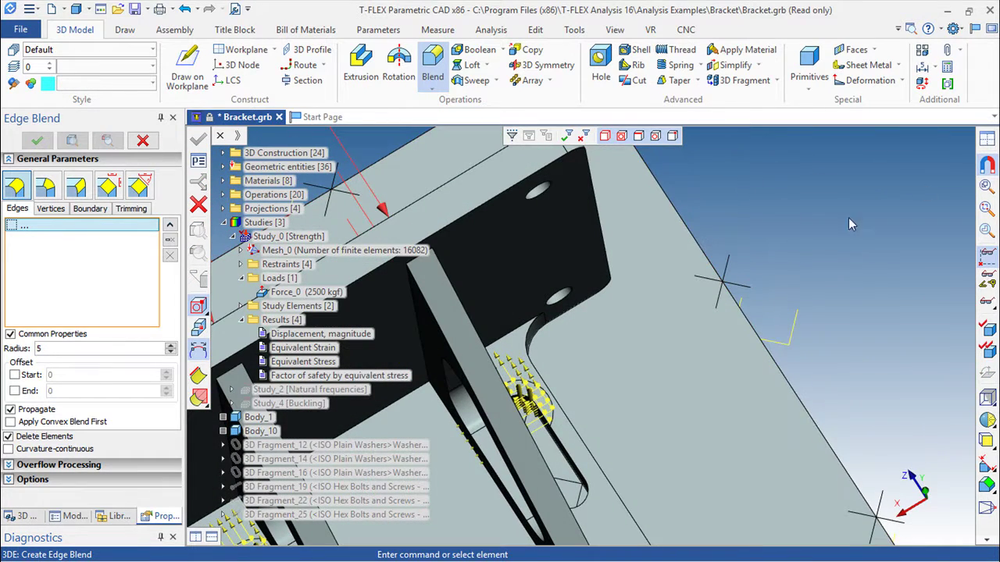
middle_click_drag(693, 348, 785, 301)
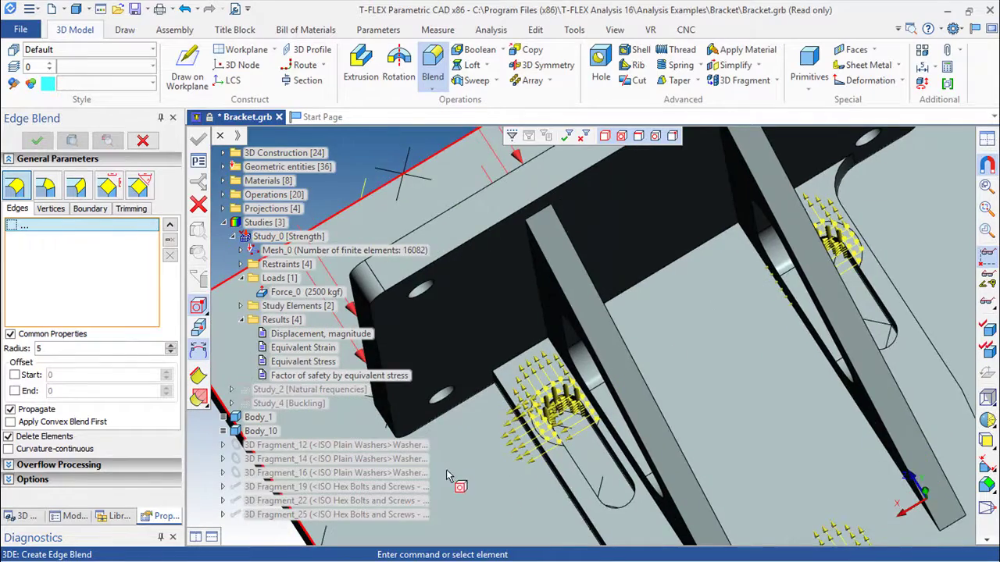
left_click_drag(459, 461, 531, 418)
scroll(492, 376, "up", 5)
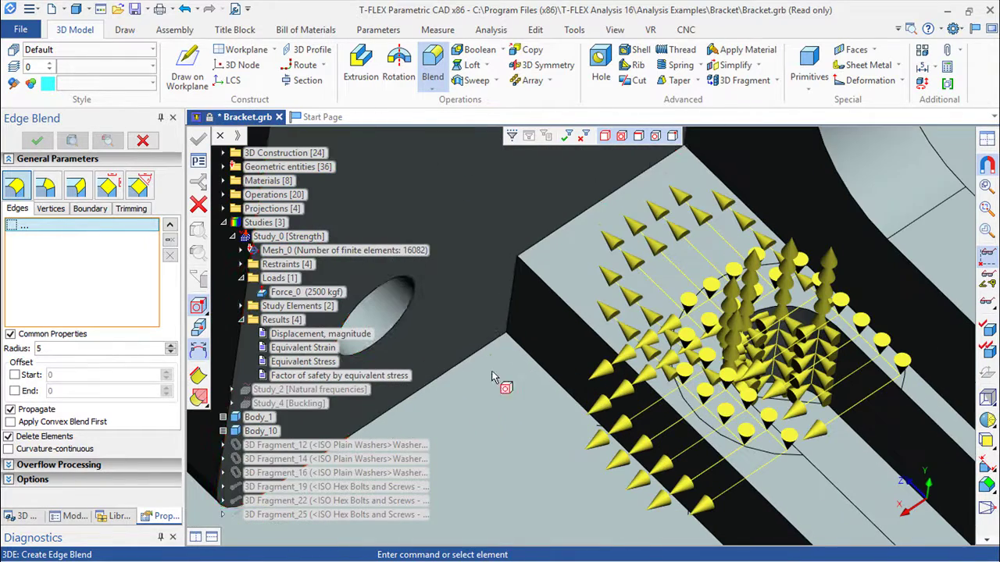
left_click(512, 312)
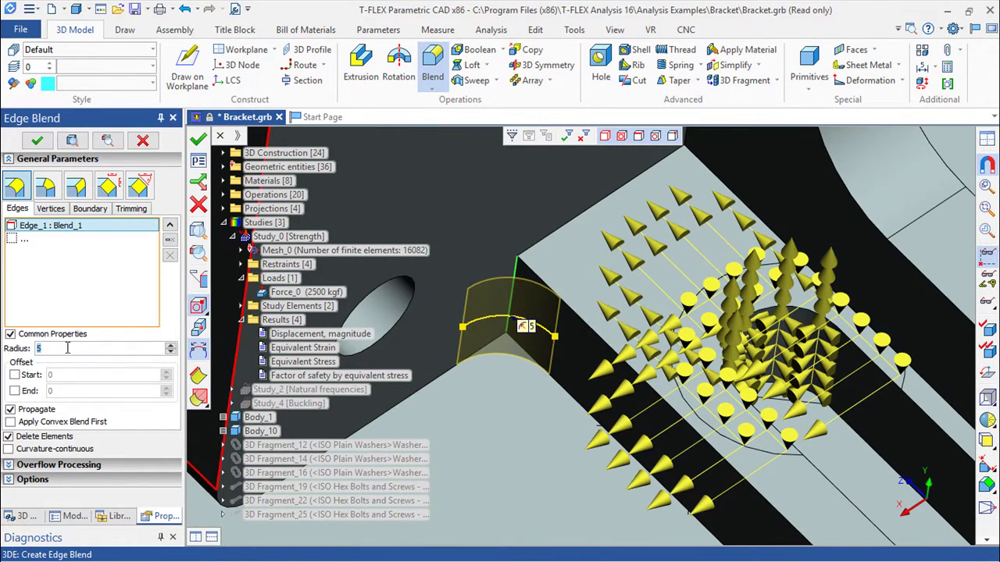
type("10")
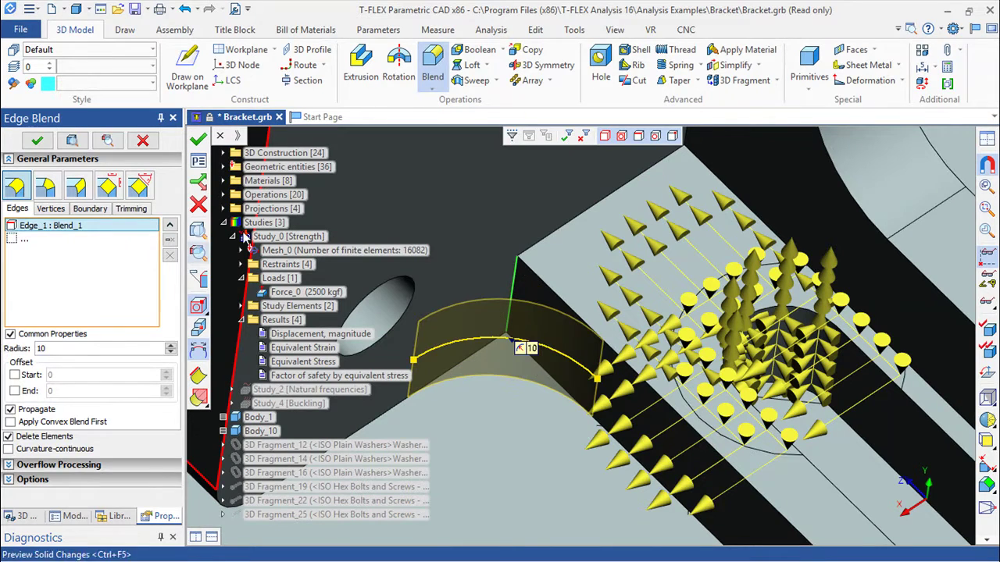
left_click(197, 138)
scroll(508, 372, "down", 6)
left_click_drag(808, 230, 429, 301)
left_click_drag(859, 318, 476, 446)
scroll(763, 340, "up", 2)
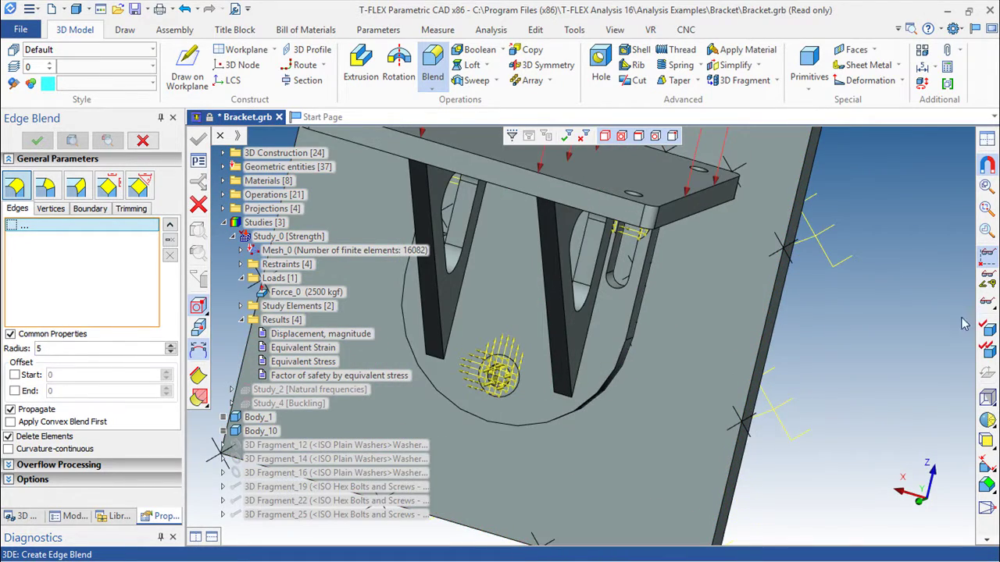
left_click(988, 329)
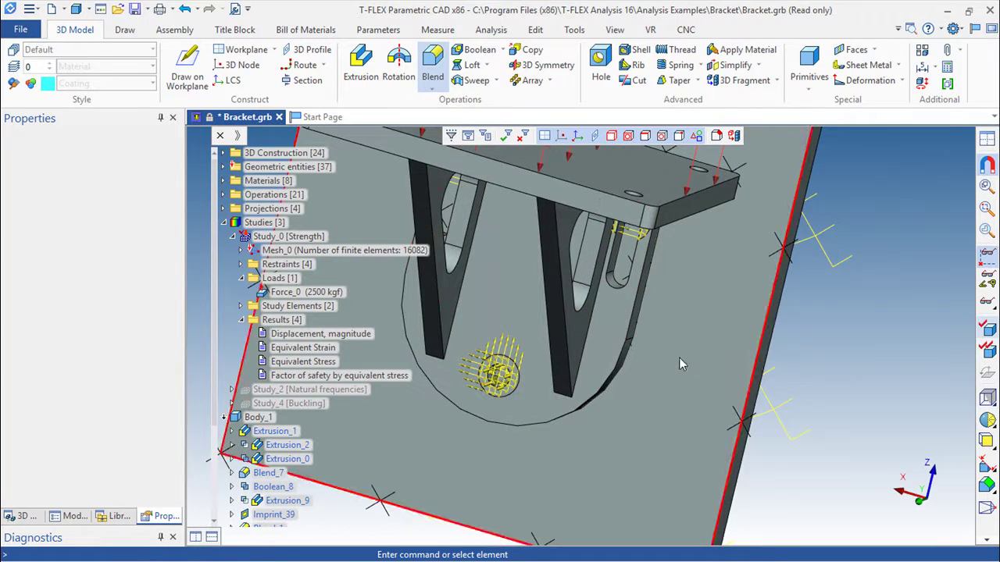
Measure a corner vertex at the lower end of one rib and that rib's long side edge
left_click_drag(834, 307, 760, 290)
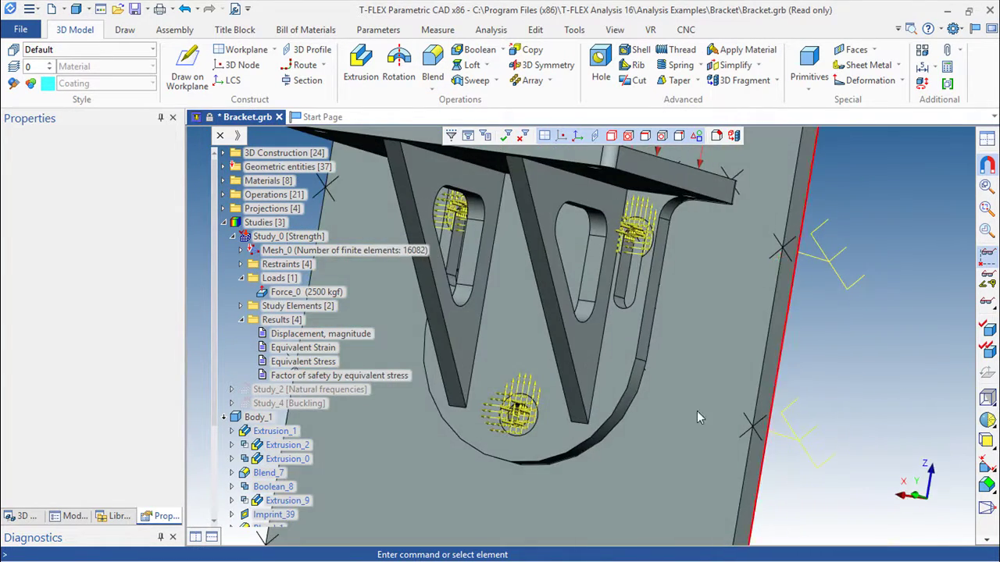
scroll(680, 420, "up", 4)
middle_click_drag(607, 391, 797, 306)
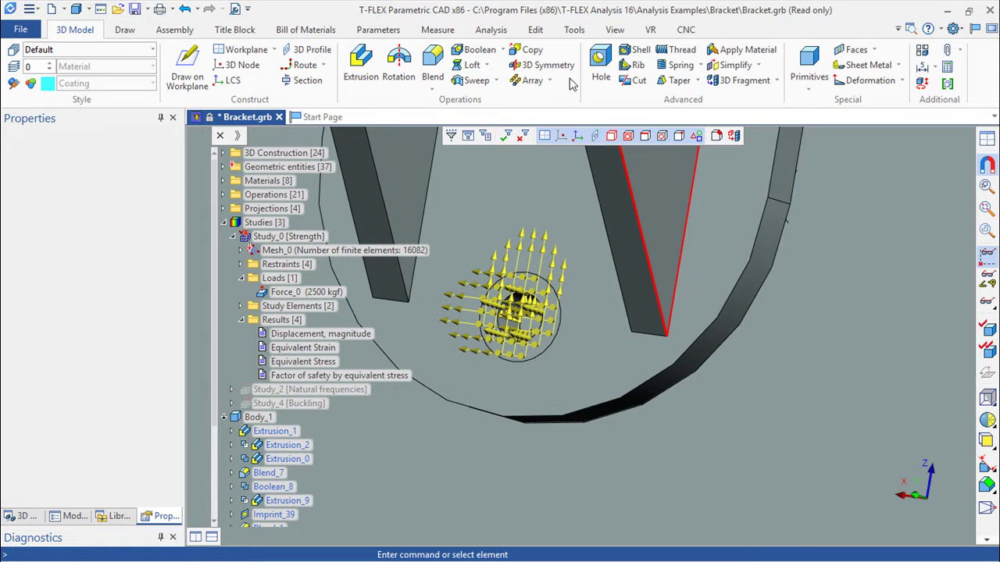
left_click(492, 30)
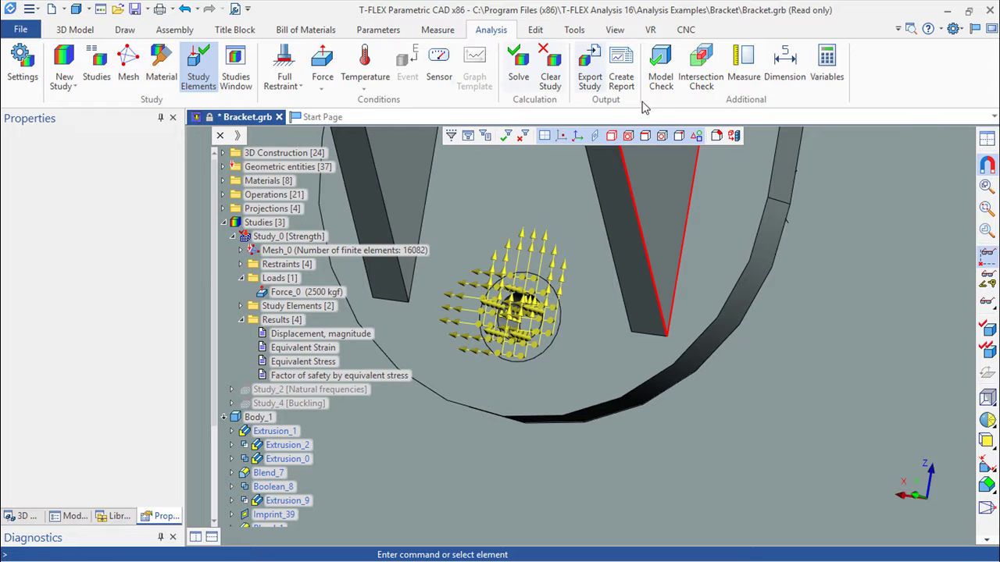
left_click(743, 77)
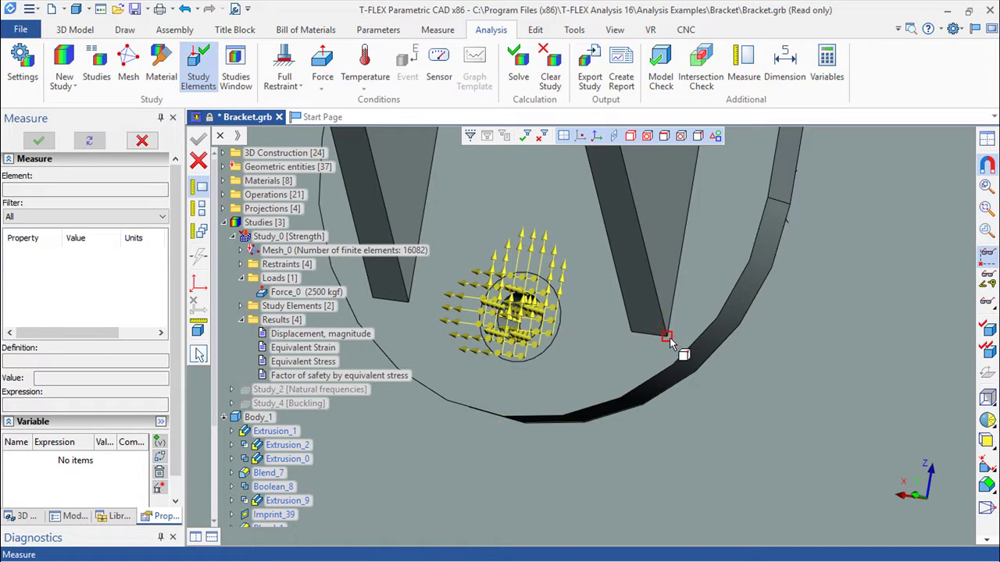
left_click(664, 339)
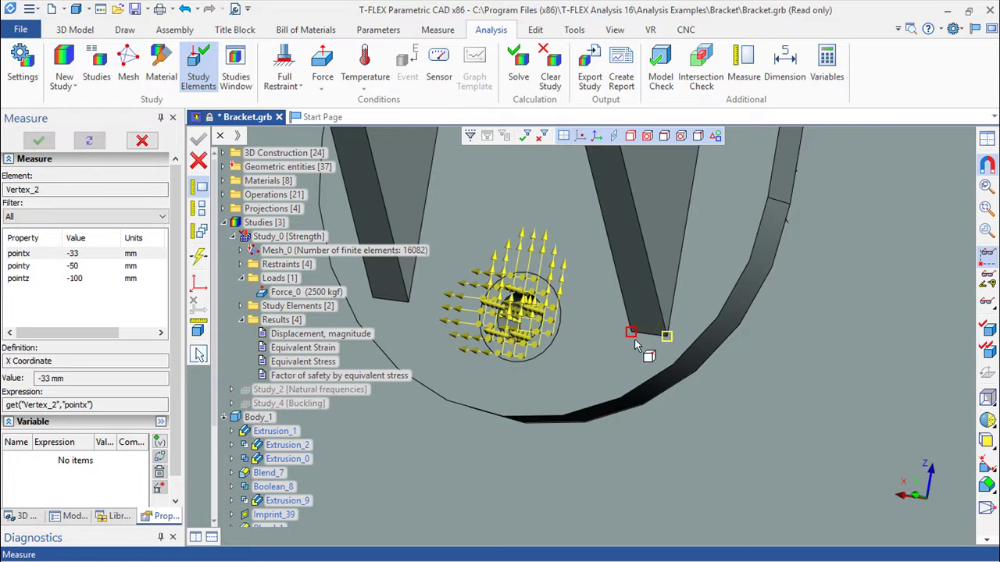
left_click_drag(756, 385, 853, 395)
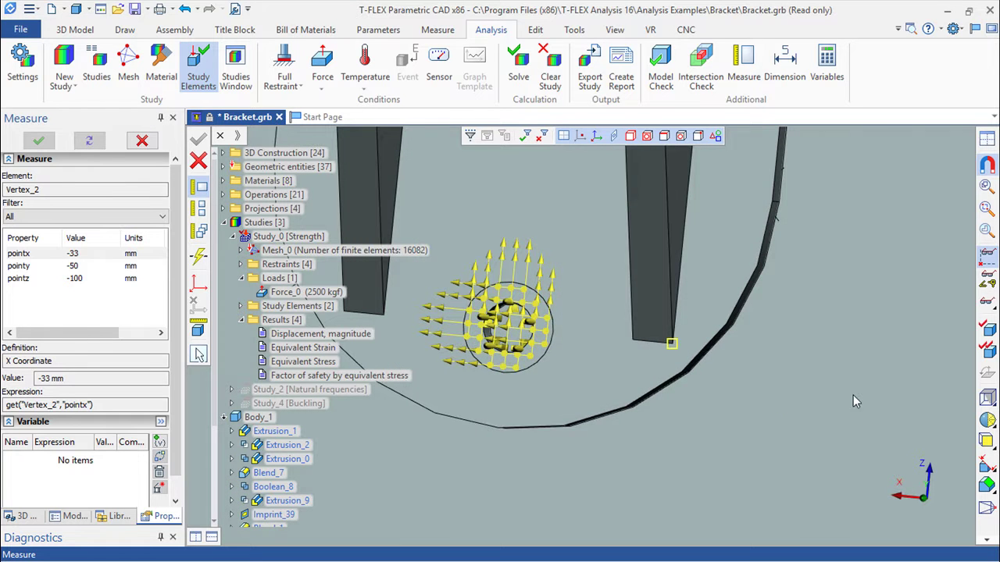
left_click(635, 319)
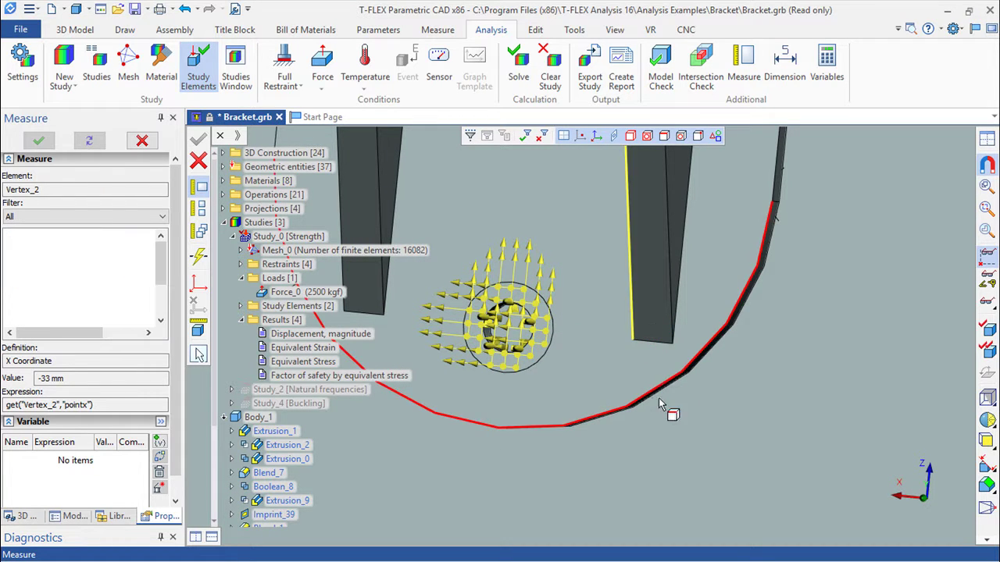
left_click_drag(164, 274, 166, 308)
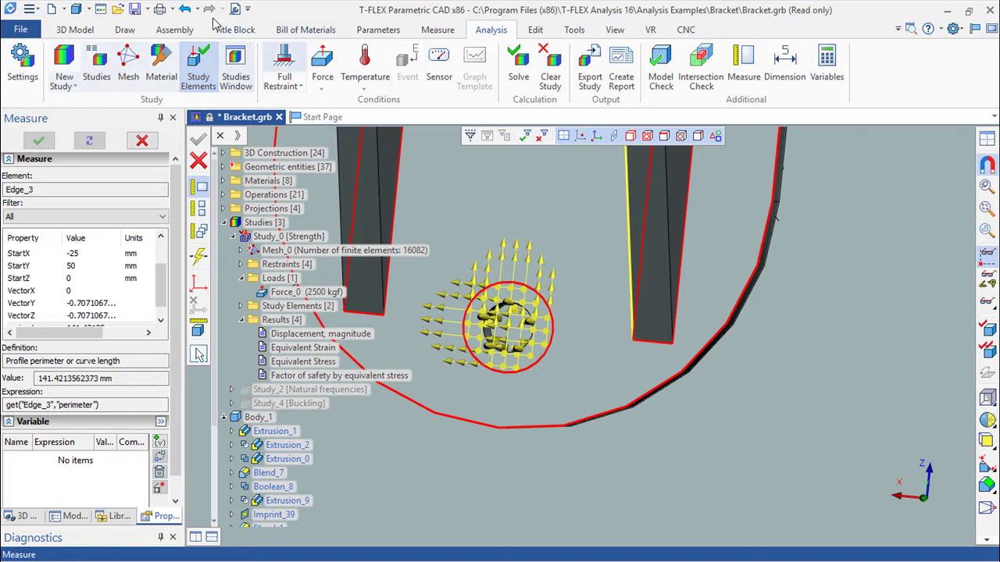
Measure the two corner vertices at the lower end of the other rib, and end measuring
left_click(125, 31)
left_click(439, 31)
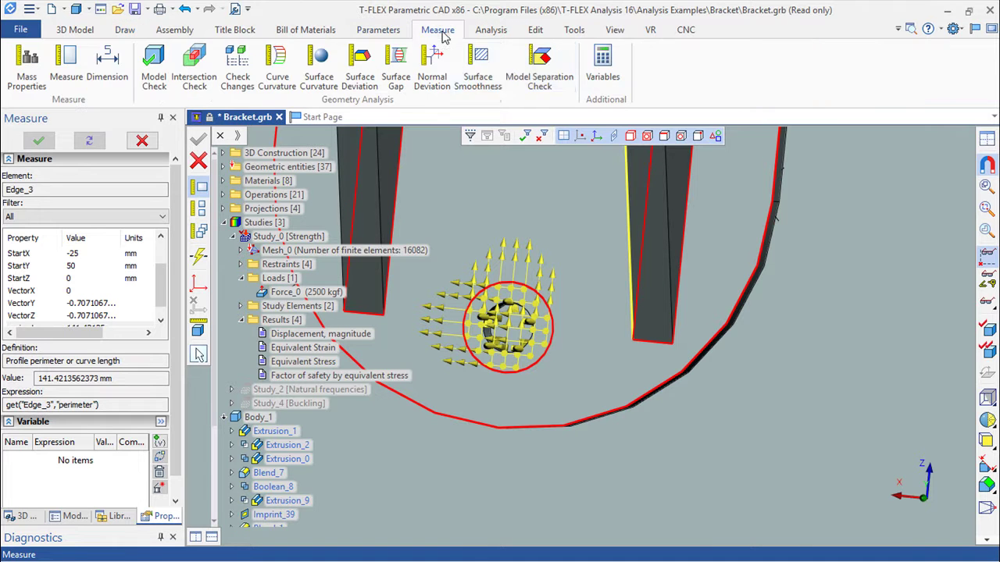
left_click(67, 67)
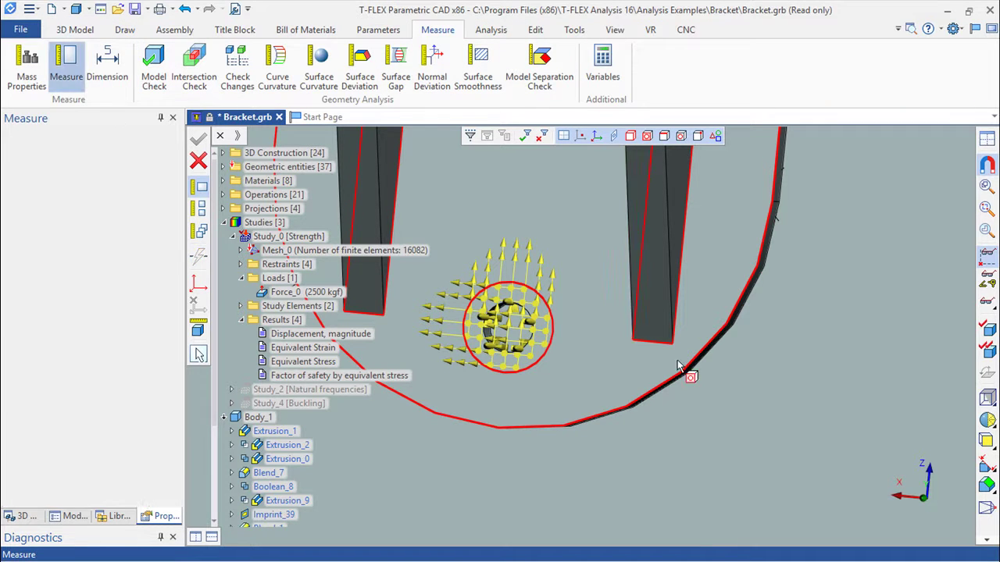
left_click(383, 316)
left_click(346, 317)
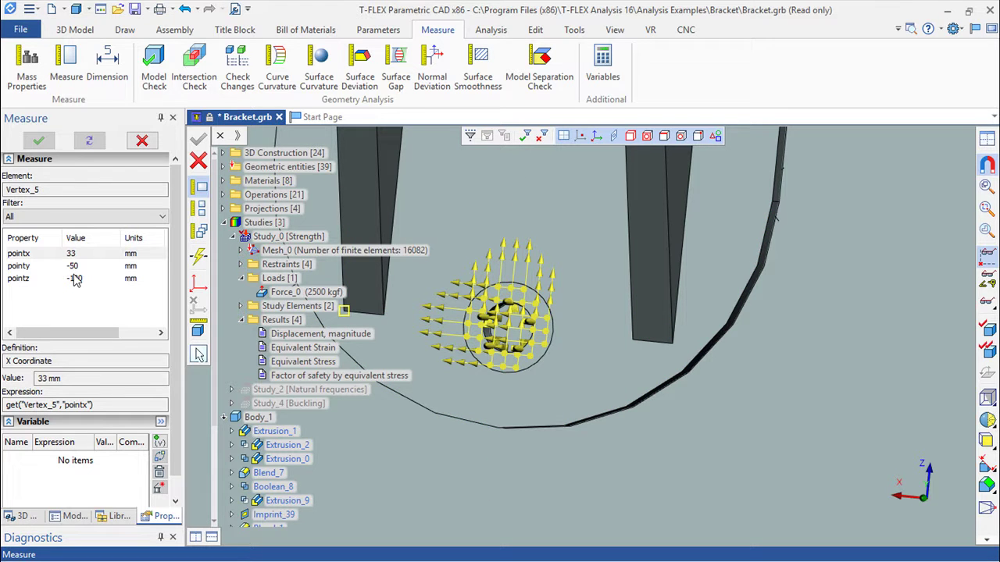
left_click_drag(92, 334, 110, 322)
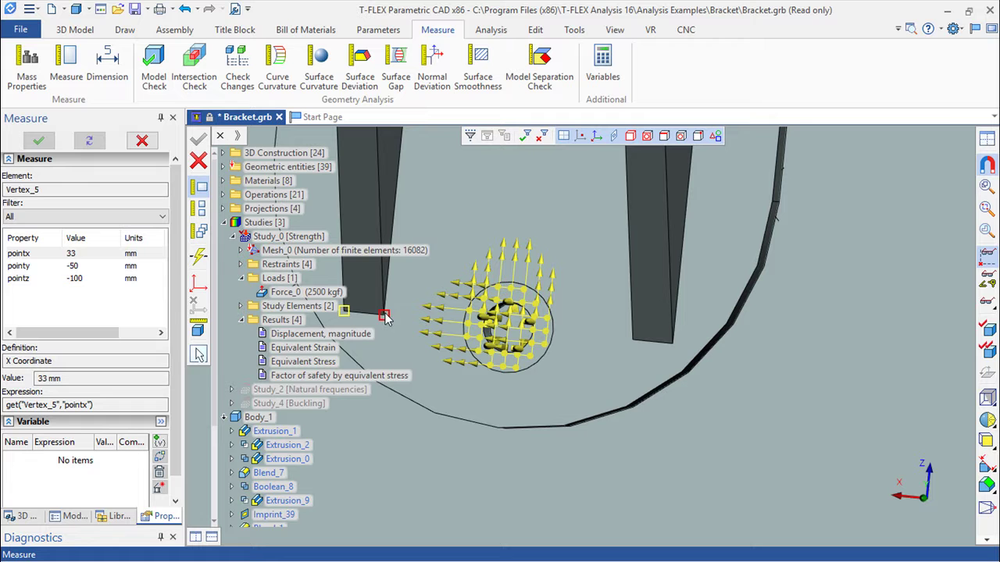
left_click(197, 160)
Regenerate the finite element mesh of Study_0 with its existing mesh parameters for the modified bracket, and close the generation report
left_click_drag(776, 234, 603, 288)
middle_click_drag(747, 334, 911, 386)
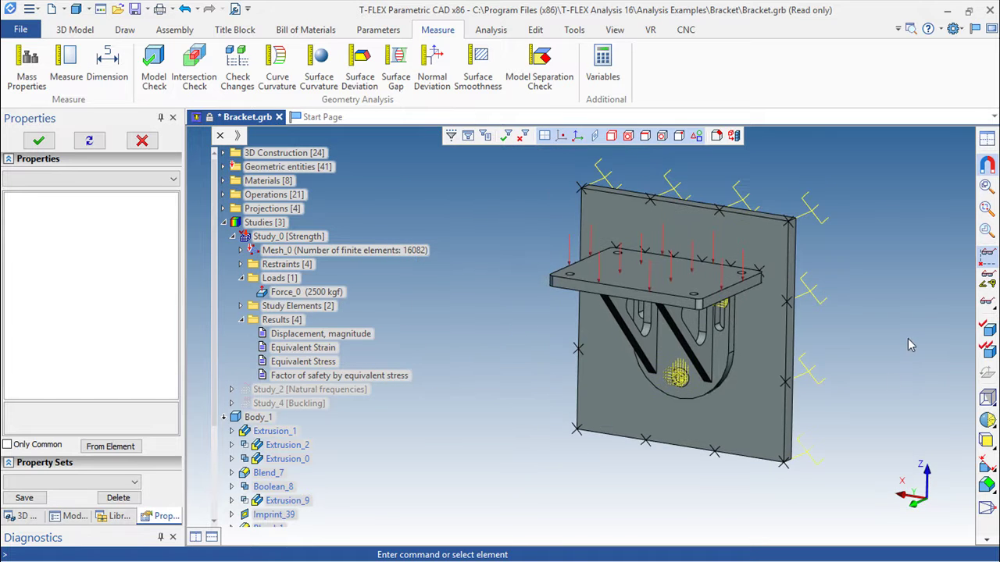
middle_click_drag(901, 337, 843, 349)
scroll(865, 330, "up", 3)
left_click(492, 31)
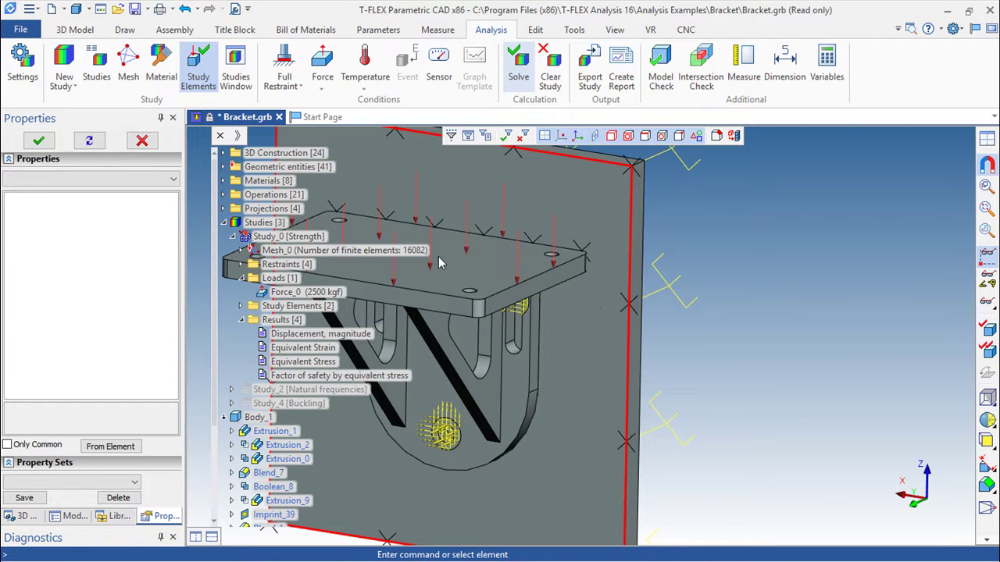
left_click(129, 64)
left_click(198, 138)
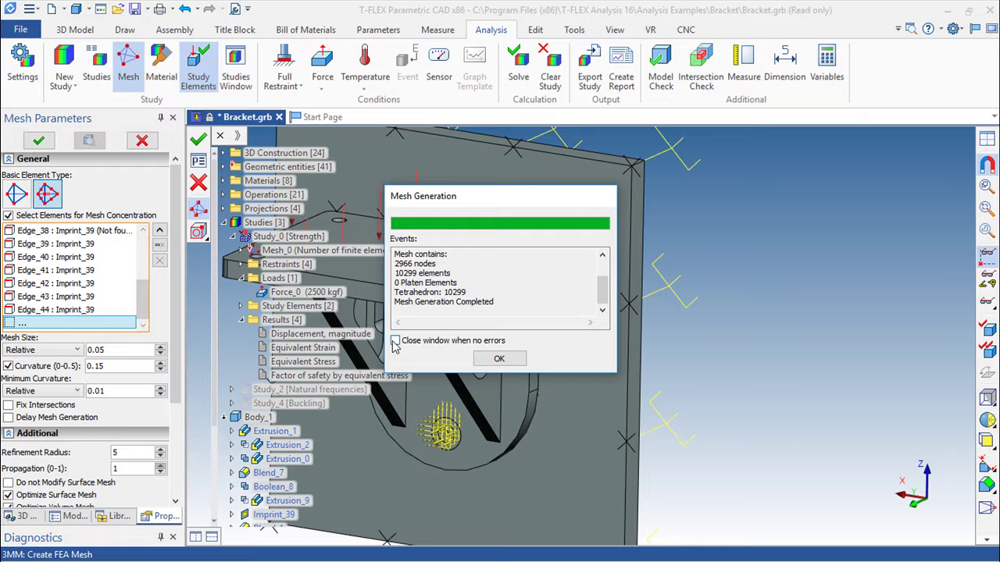
left_click(488, 360)
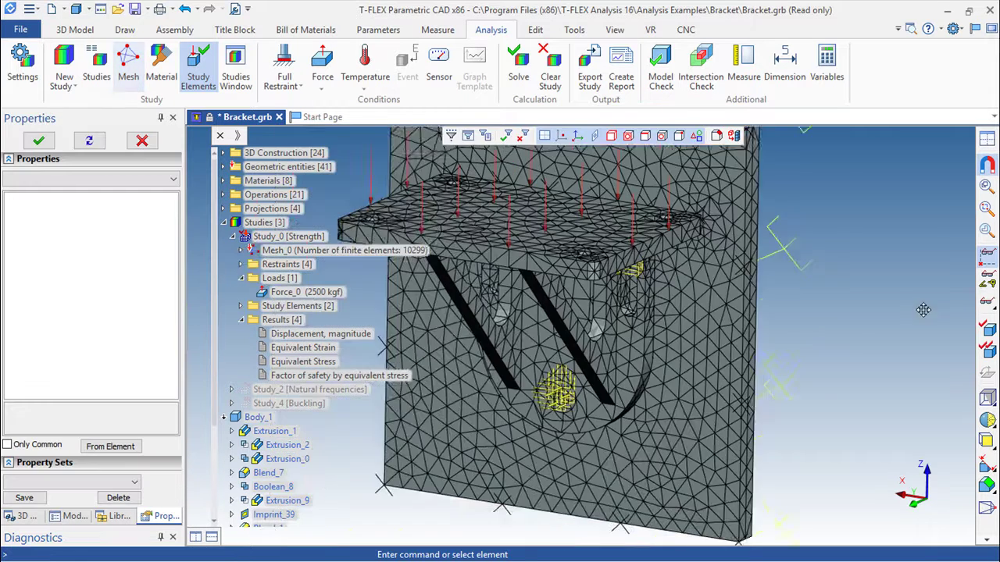
Solve Study_0 with its existing settings and open the factor of safety by equivalent stress result with the default yield-strength stress limits
middle_click_drag(872, 412, 788, 381)
middle_click_drag(609, 302, 645, 280)
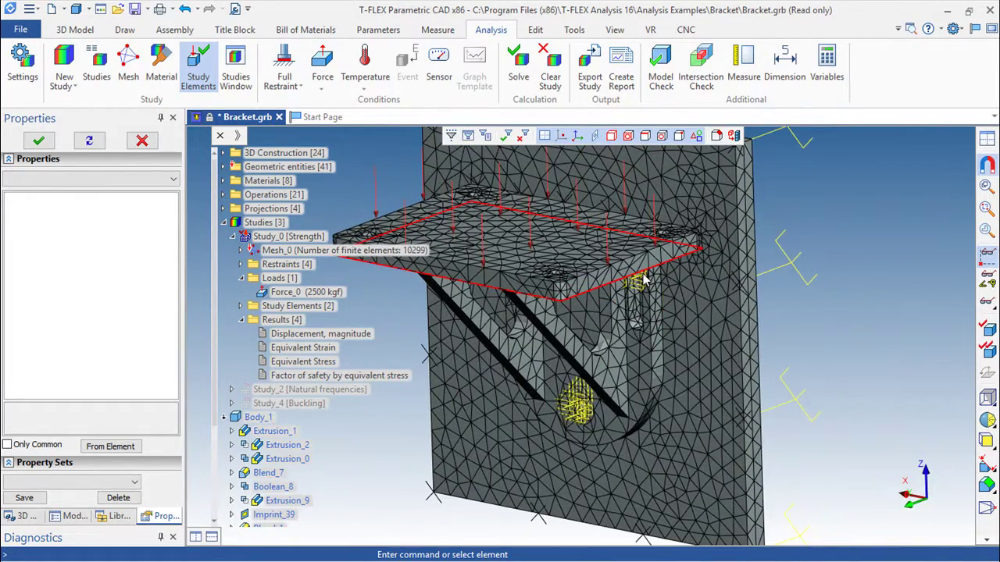
left_click(517, 69)
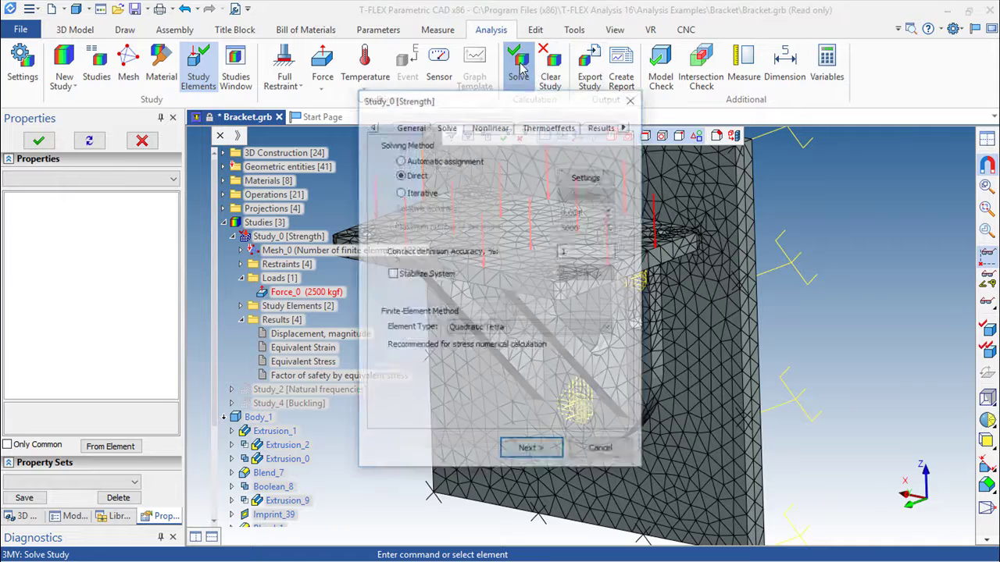
left_click(531, 450)
left_click(525, 453)
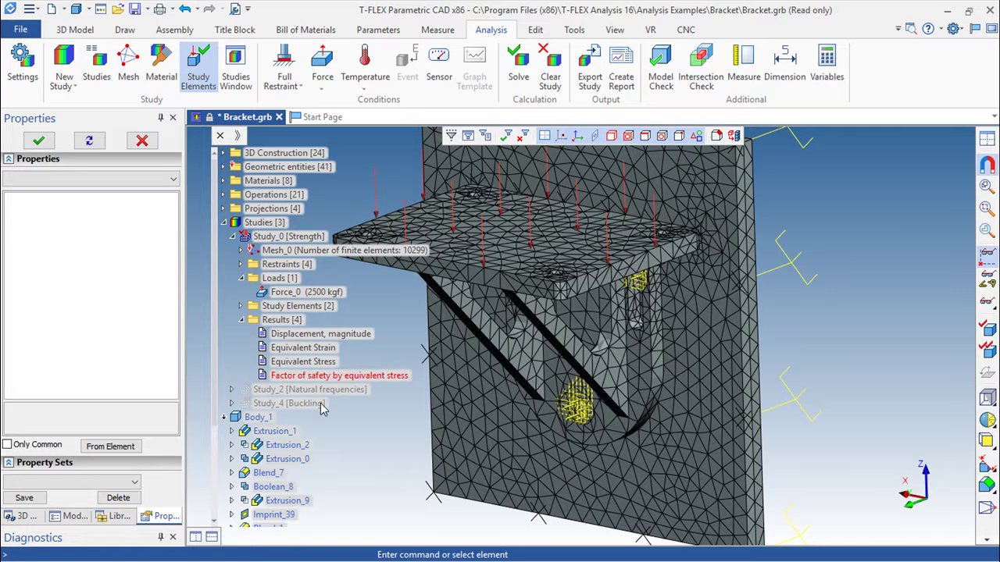
double_click(309, 377)
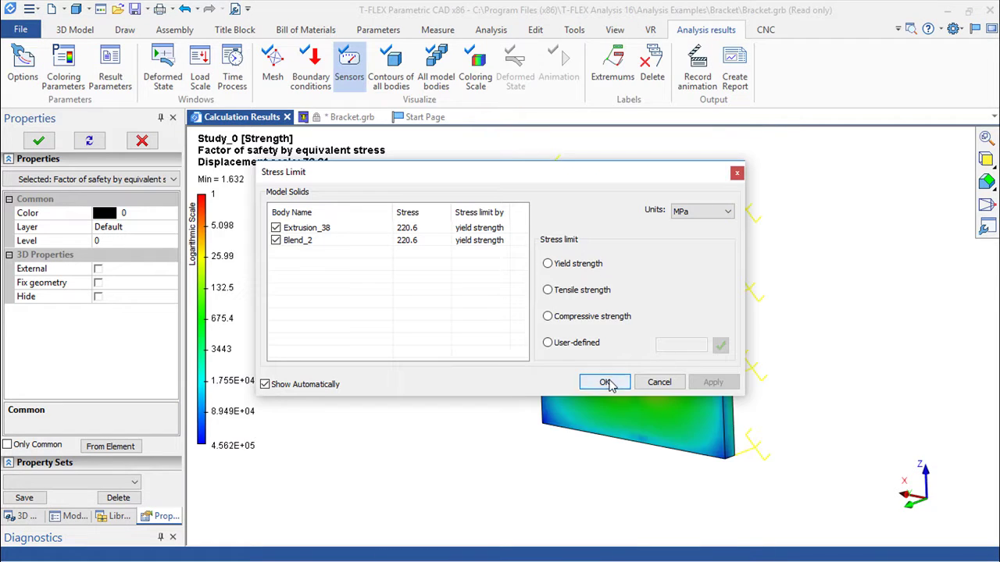
left_click(605, 382)
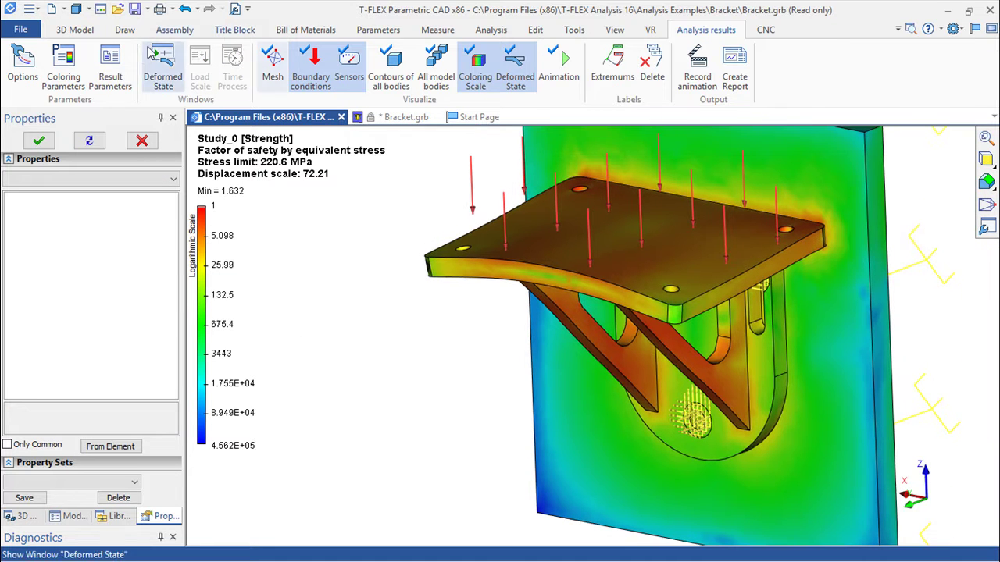
Set the factor of safety plot's coloring range to a fixed maximum of 3 and minimum of 1.5
left_click(64, 69)
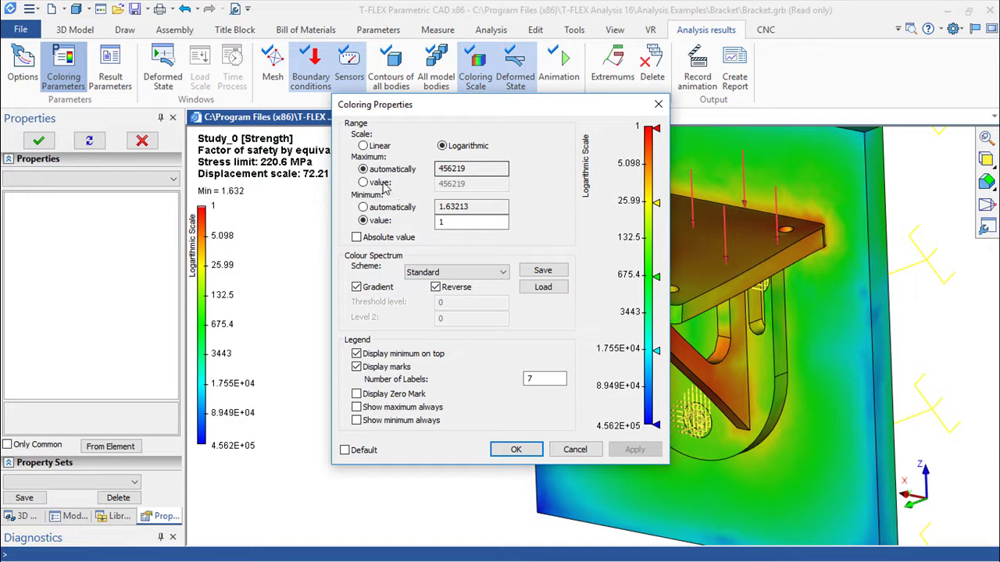
left_click(364, 182)
double_click(462, 184)
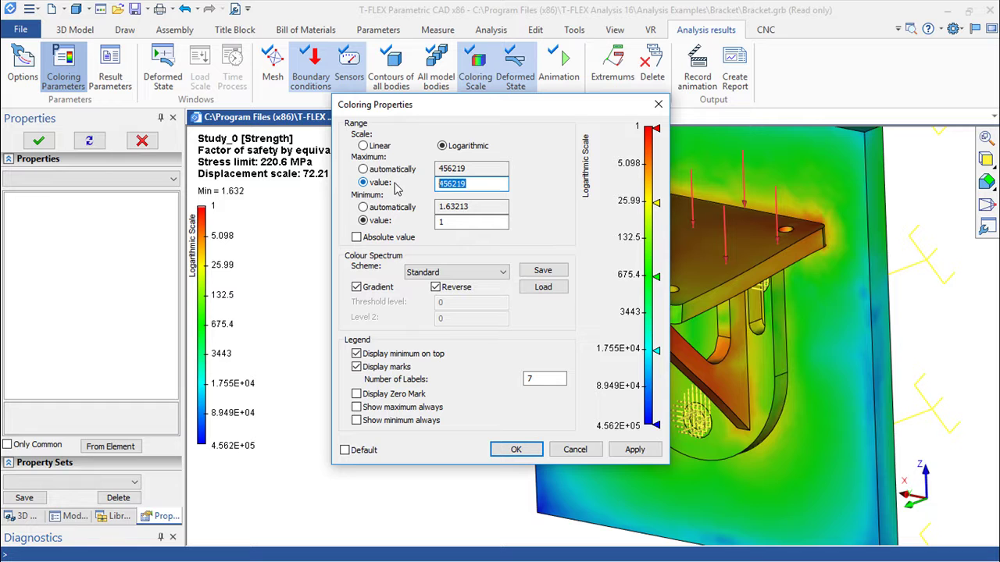
type("3")
key("Tab")
type("1.")
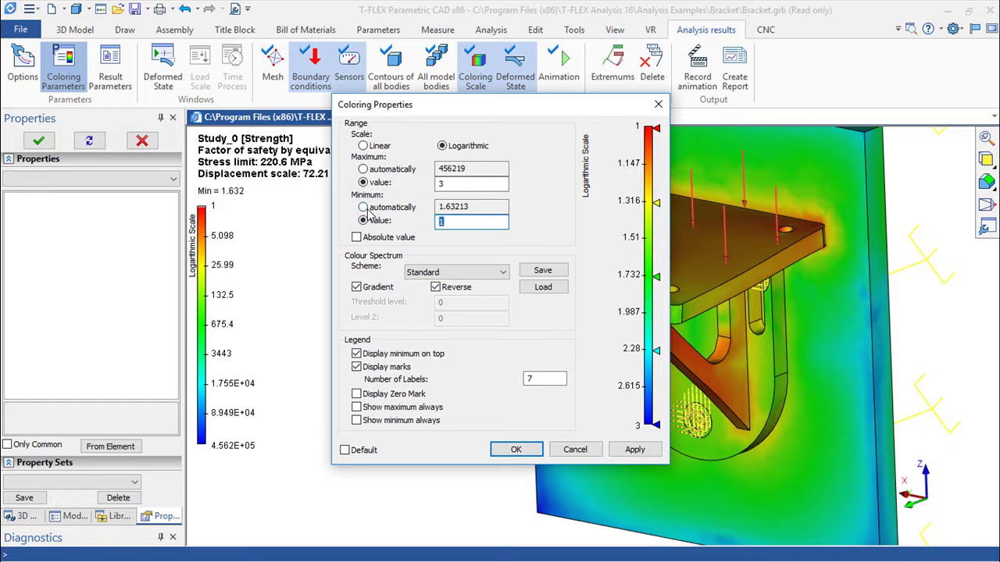
type("5")
left_click(634, 449)
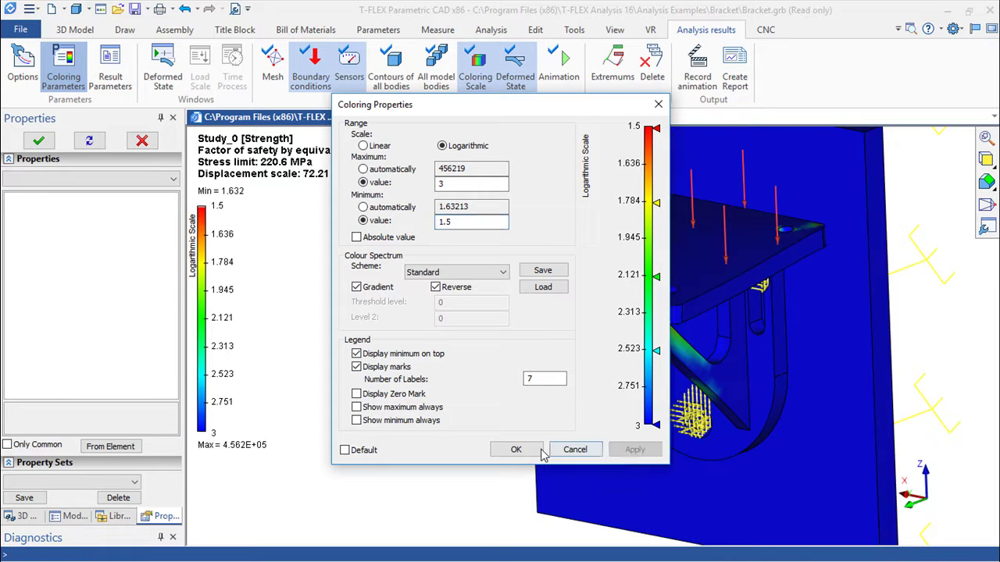
left_click(516, 449)
Examine the factor of safety colors along the two ribs and around the rounded upper corners of their cutouts
scroll(598, 378, "up", 4)
left_click_drag(631, 350, 850, 241)
left_click_drag(779, 370, 581, 416)
left_click_drag(750, 203, 667, 221)
middle_click_drag(748, 349, 602, 444)
left_click_drag(605, 439, 569, 343)
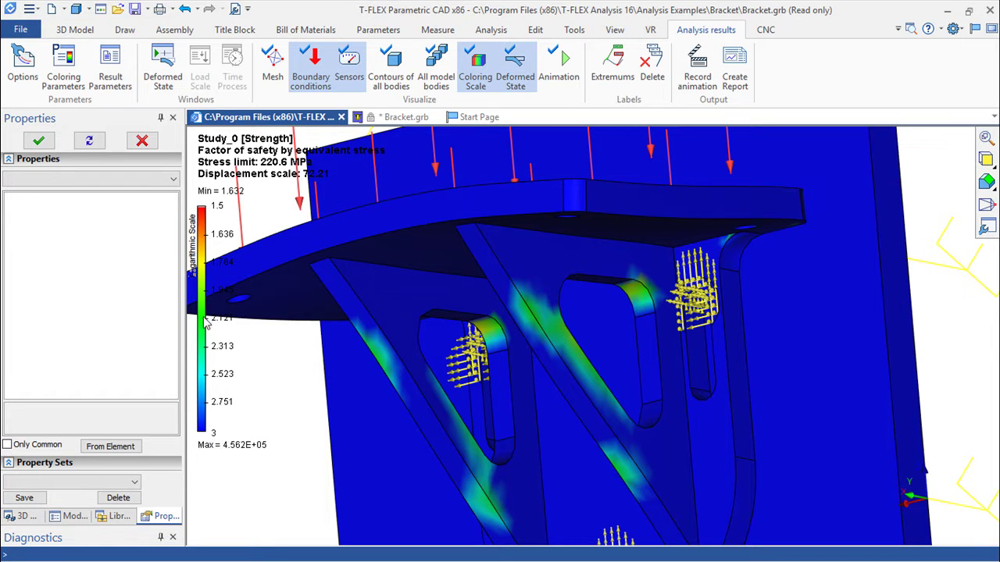
left_click_drag(610, 374, 539, 373)
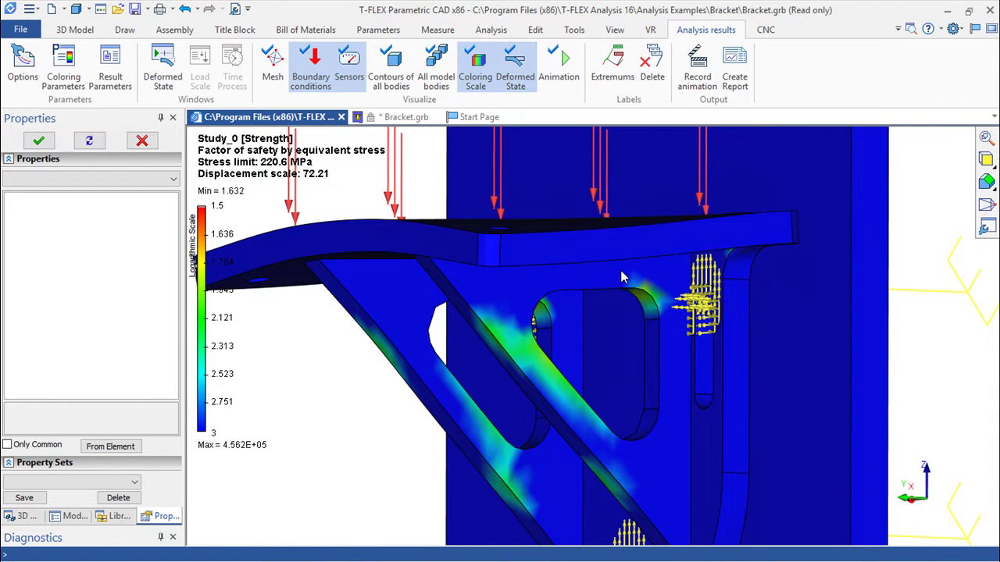
left_click_drag(652, 307, 694, 282)
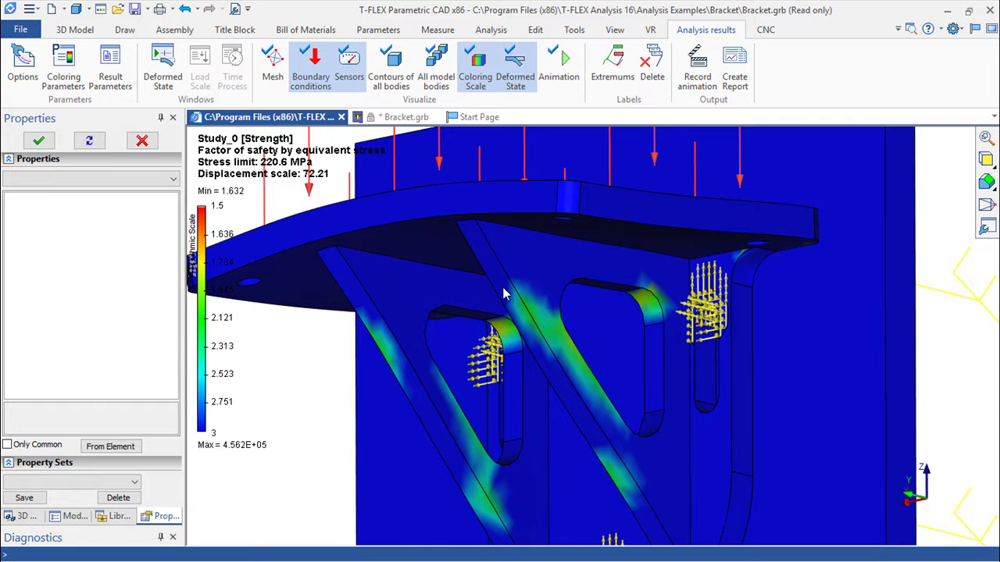
left_click_drag(628, 310, 546, 277)
scroll(468, 353, "up", 7)
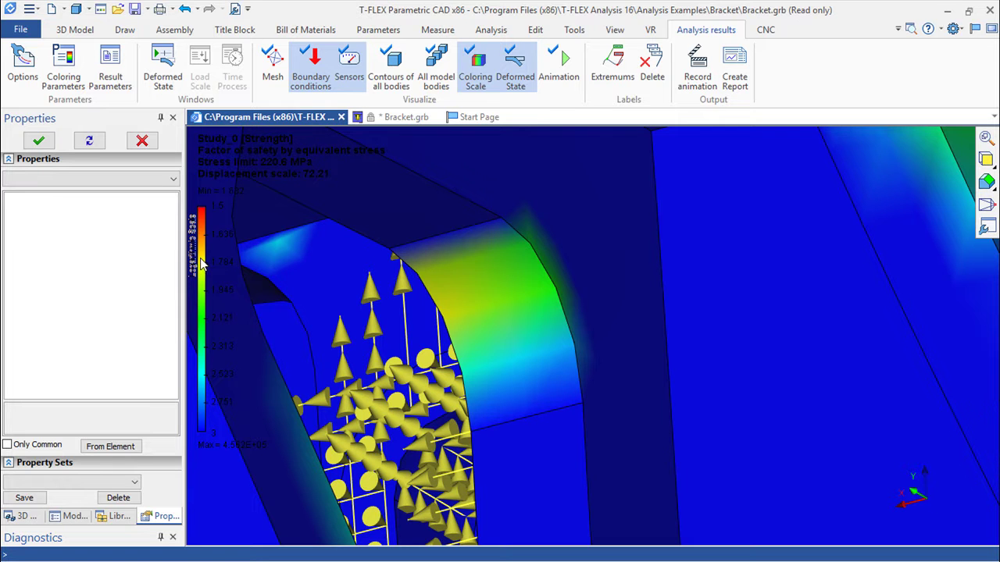
scroll(418, 348, "down", 5)
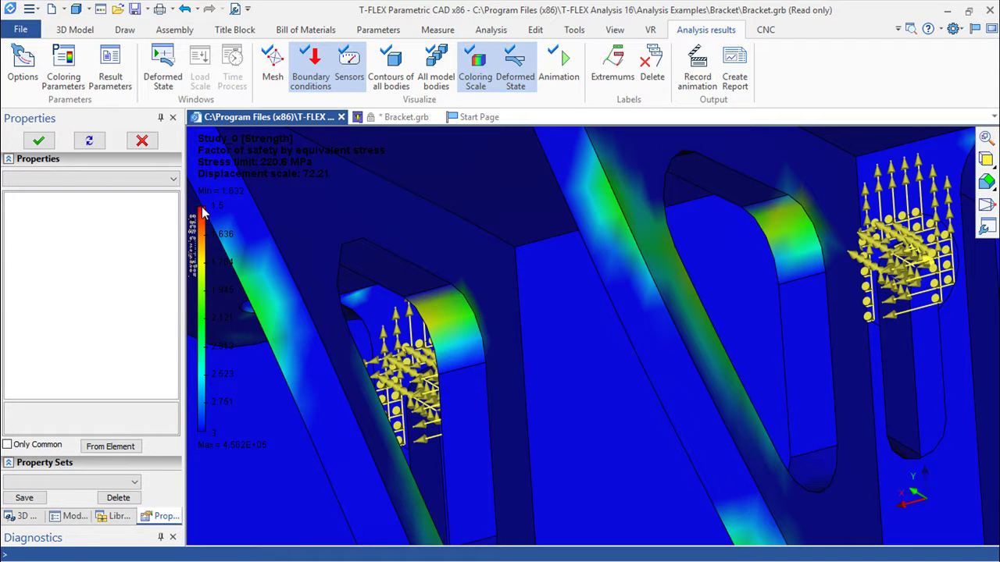
Examine the factor of safety colors at the shelf's rear corners and holes, from the underside blend to the top face
right_click_drag(517, 357, 707, 359)
right_click_drag(883, 293, 636, 437)
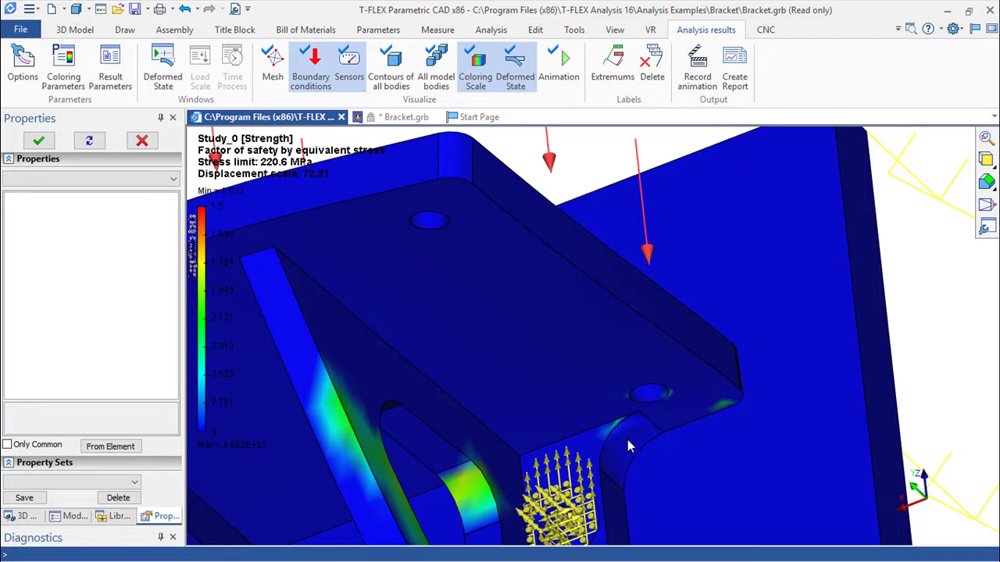
right_click_drag(625, 450, 698, 326)
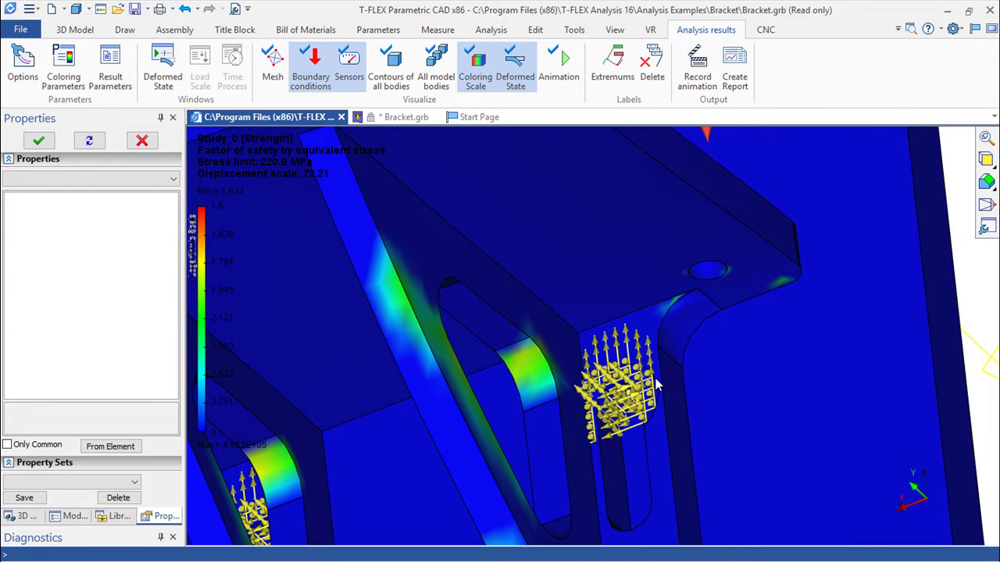
scroll(664, 347, "down", 4)
right_click_drag(664, 348, 795, 338)
right_click_drag(405, 464, 798, 397)
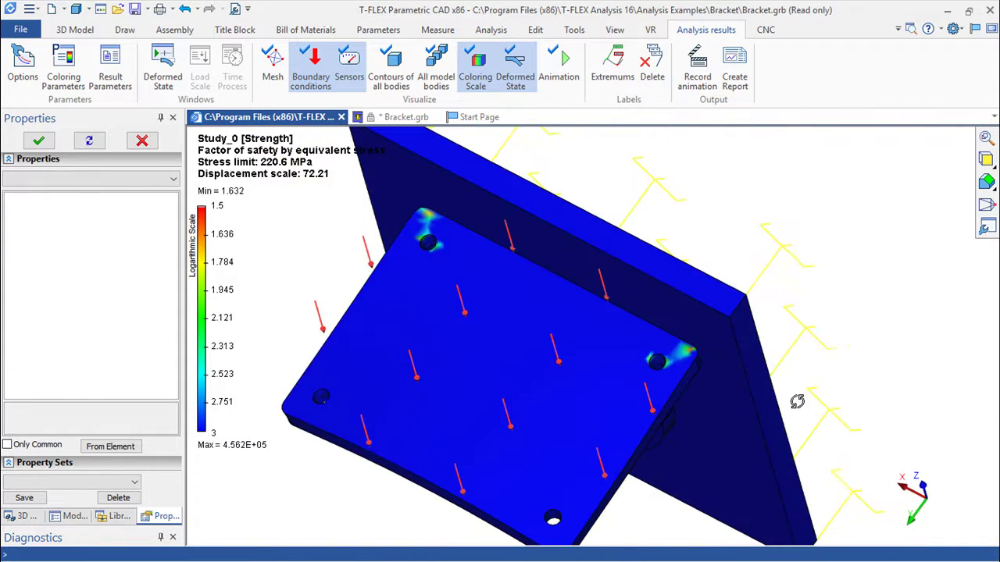
scroll(690, 333, "up", 4)
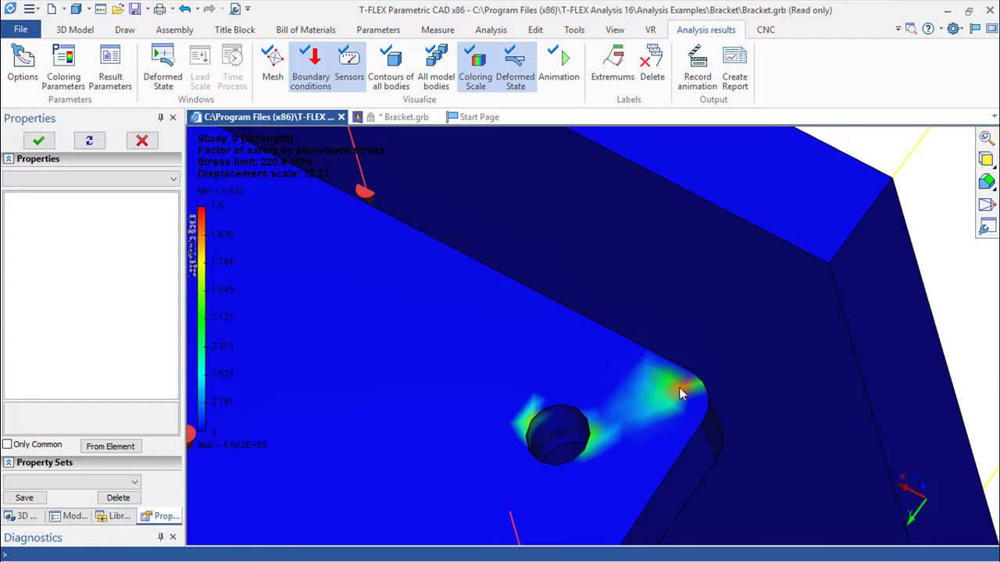
scroll(546, 375, "down", 5)
right_click_drag(443, 331, 530, 392)
middle_click_drag(529, 392, 663, 349)
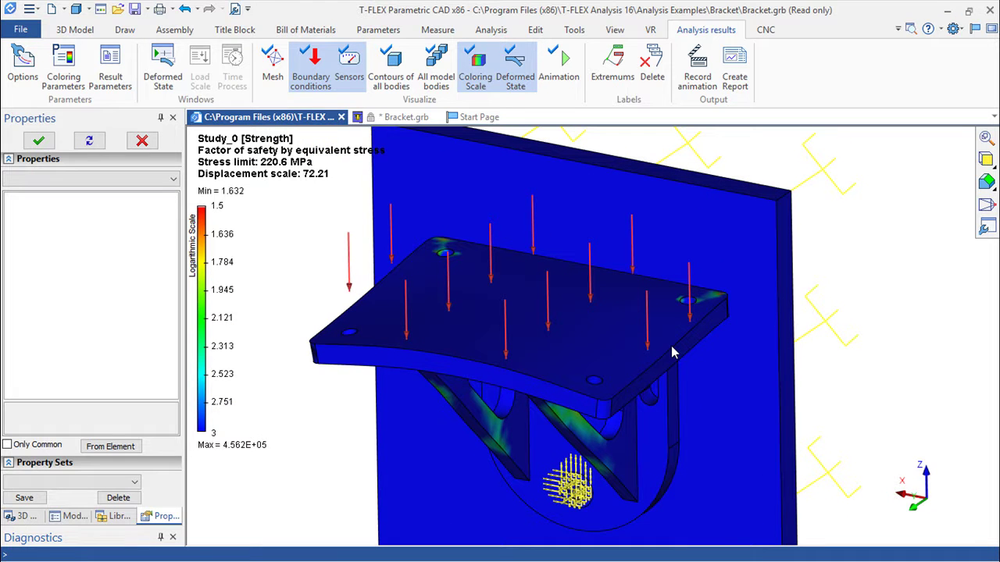